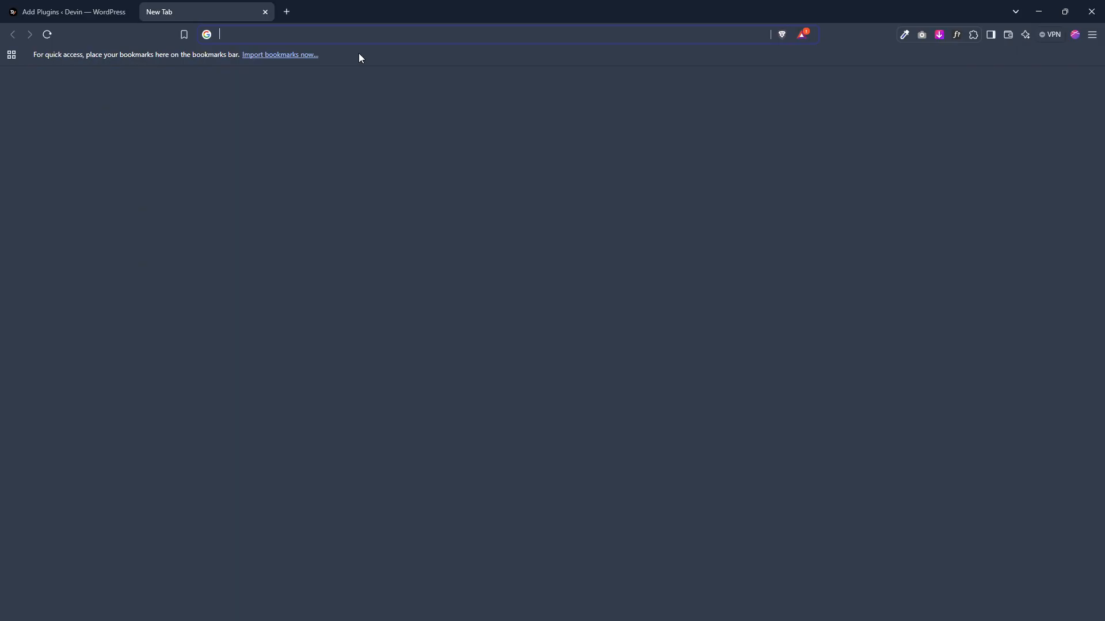
# Step: Open the elementor.co.ke site in the new browser tab
pyautogui.write('elementor.co.ke')
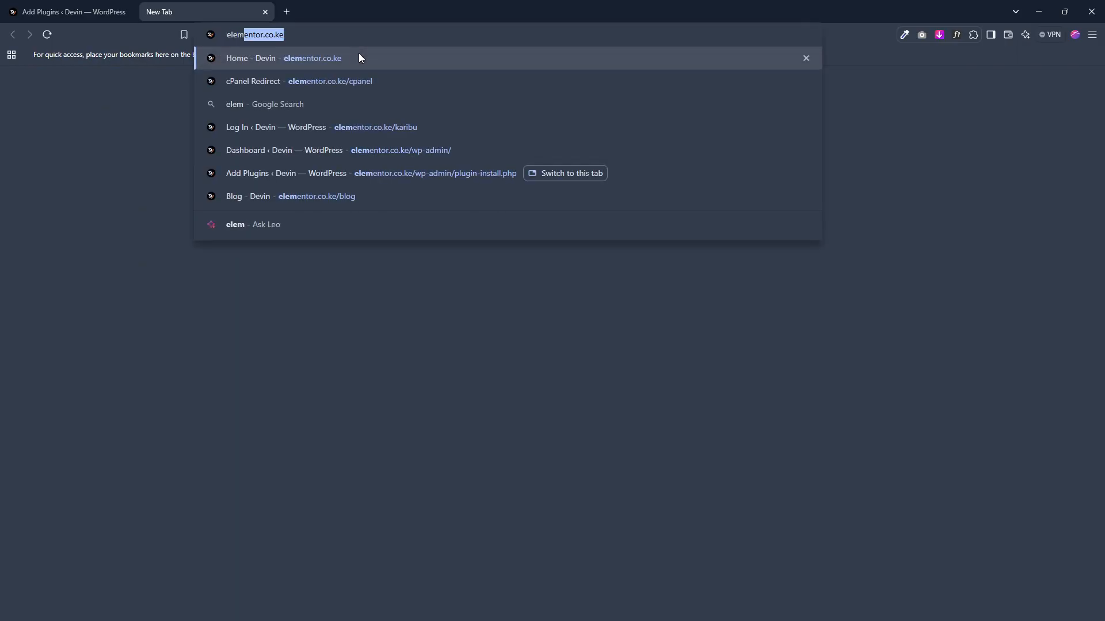
pyautogui.press('Return')
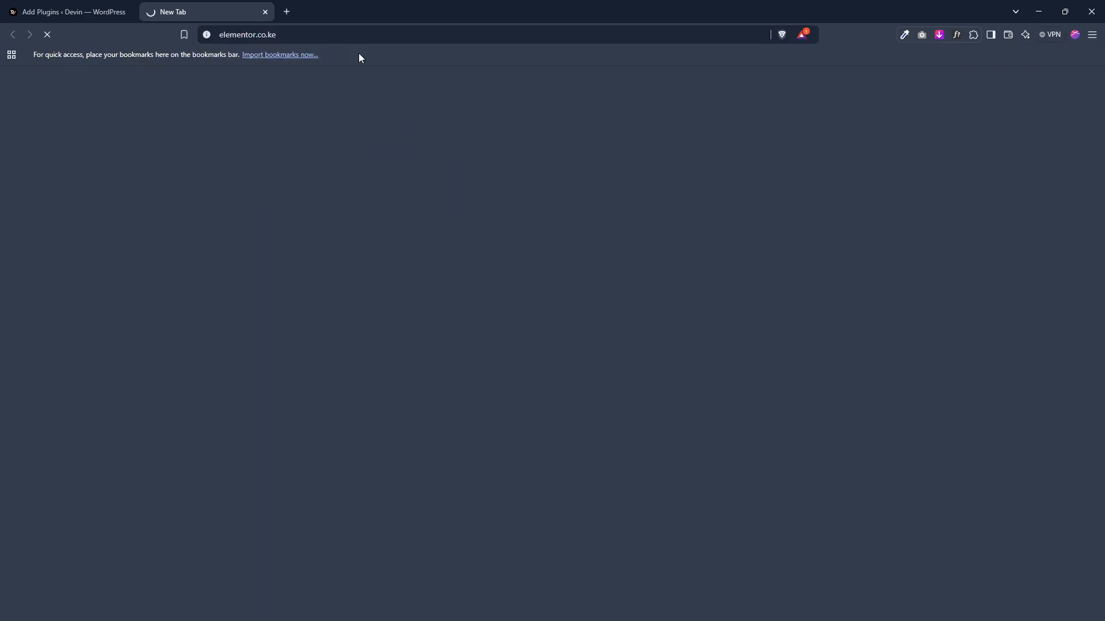
# Step: Search the plugins directory for Mailpoet and install MailPoet – Newsletters, Email Marketing, and Automation
pyautogui.click(63, 12)
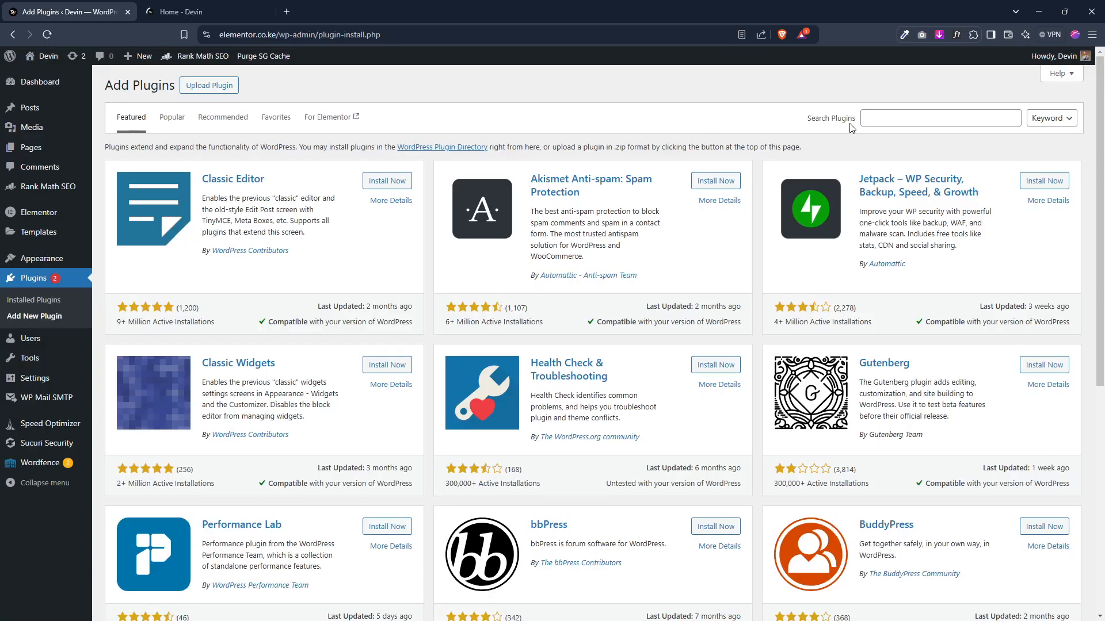
pyautogui.click(884, 116)
pyautogui.write('Mailpoet')
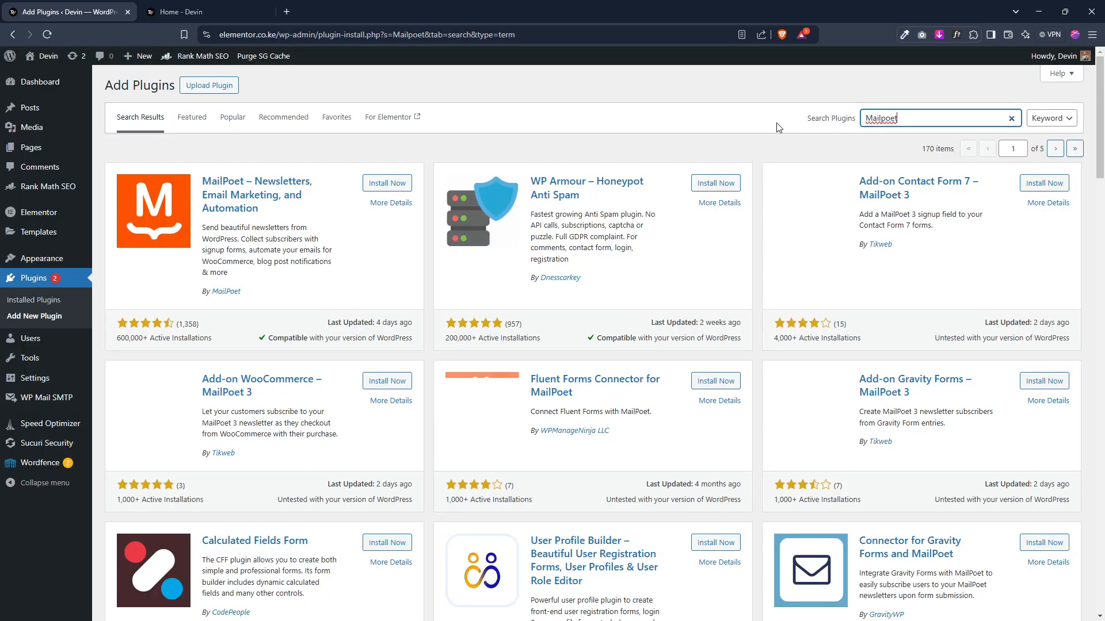
pyautogui.click(396, 184)
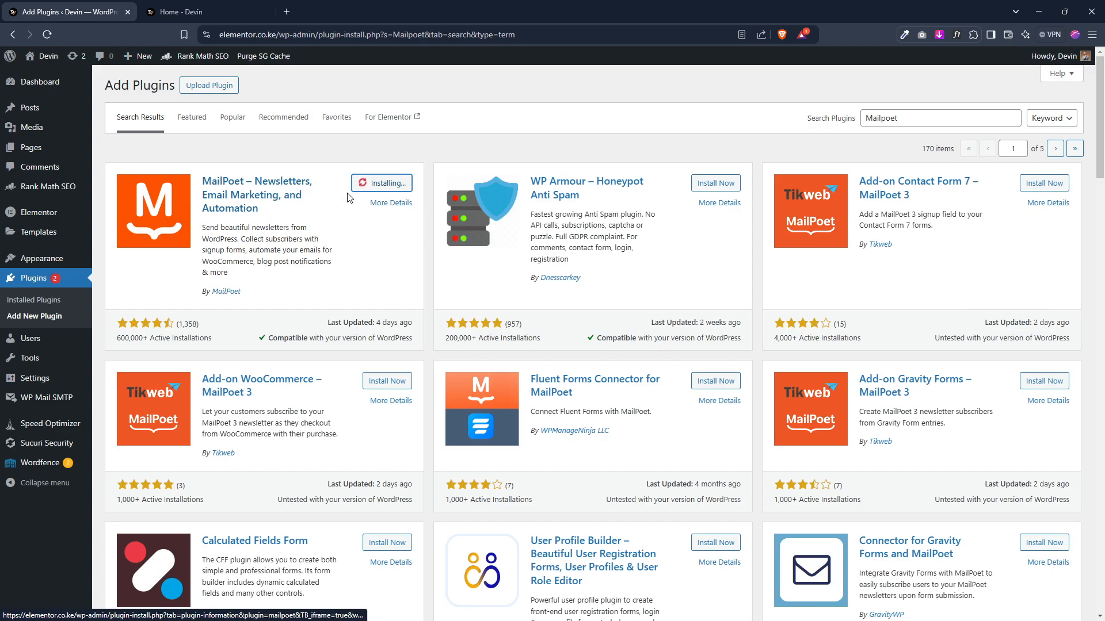
# Step: Open the blog post 'How to Choose the Right CMS for Your Website' and edit its Single Post template with Elementor
pyautogui.click(185, 11)
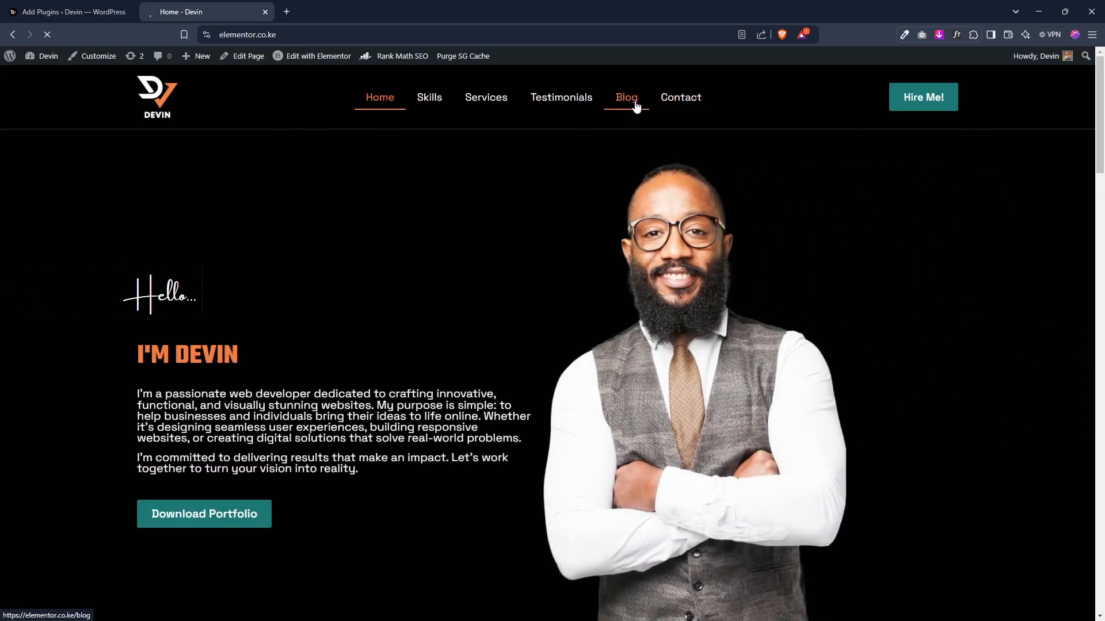
pyautogui.click(636, 106)
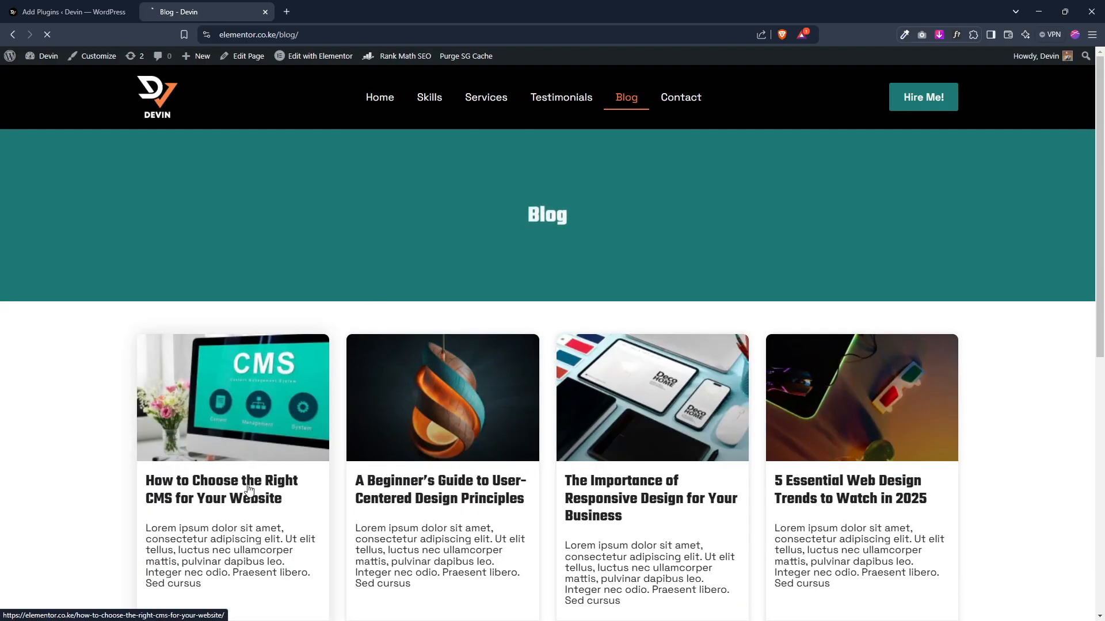
pyautogui.click(231, 491)
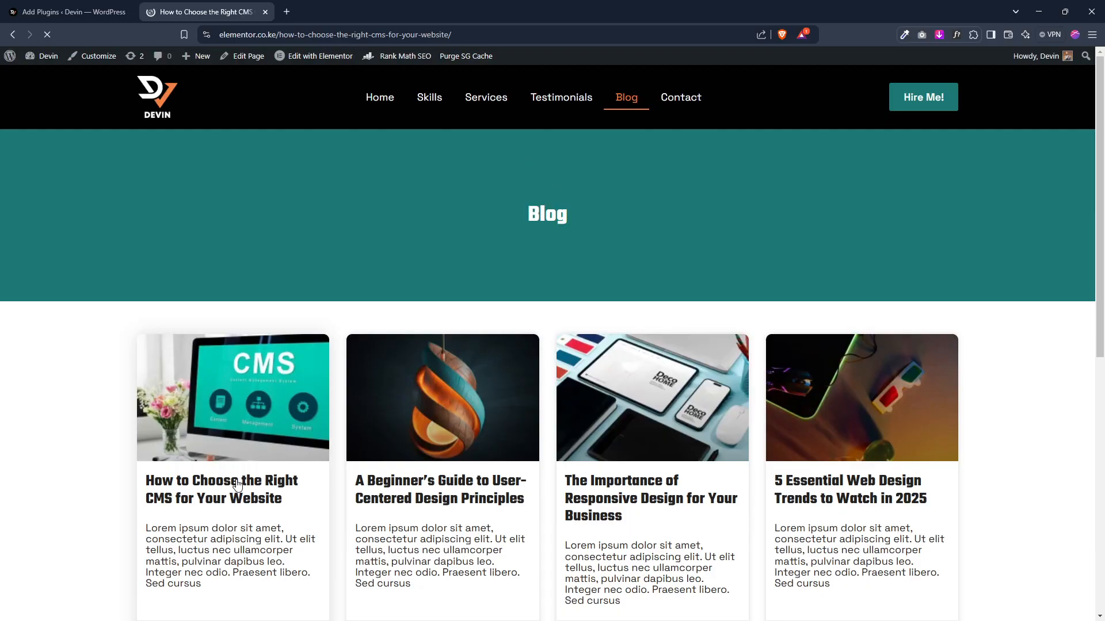
pyautogui.scroll(-15, 450, 298)
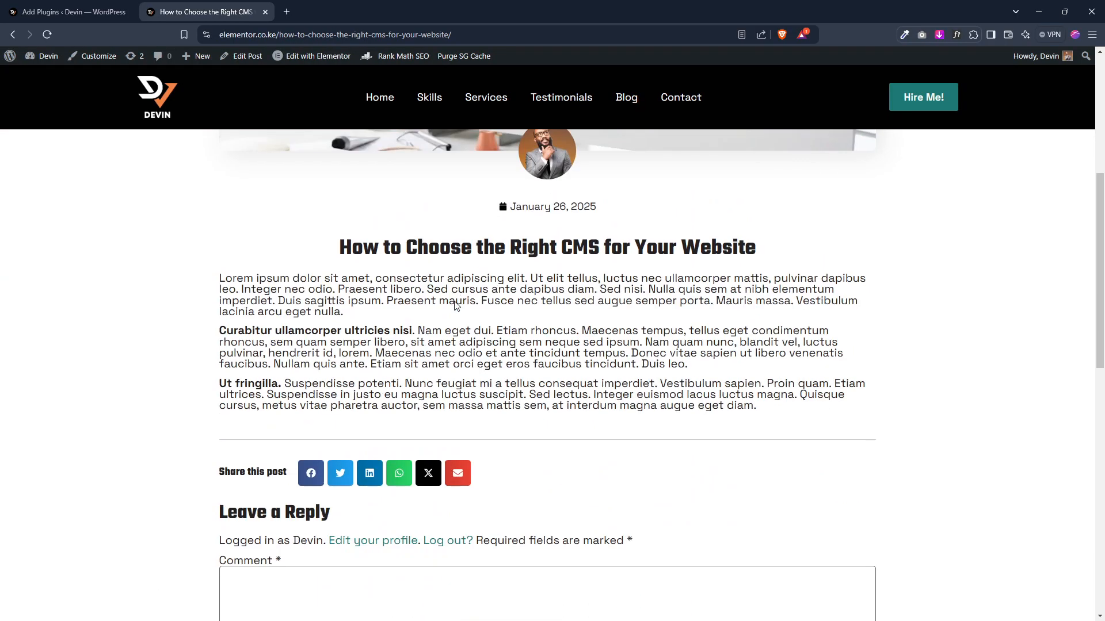
pyautogui.scroll(3, 476, 319)
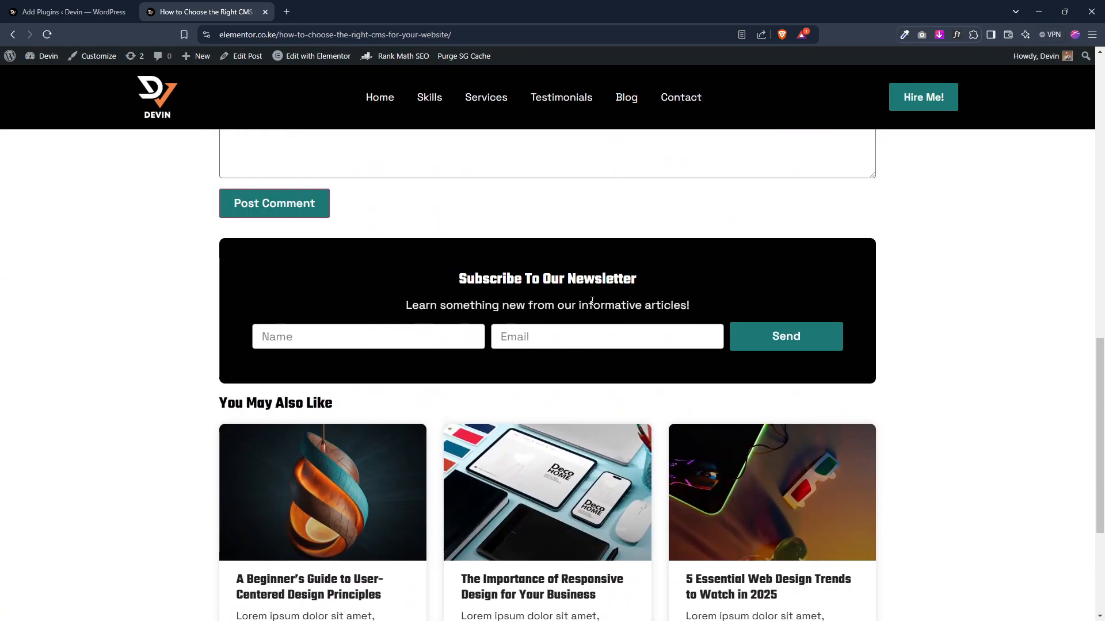
pyautogui.moveTo(329, 54)
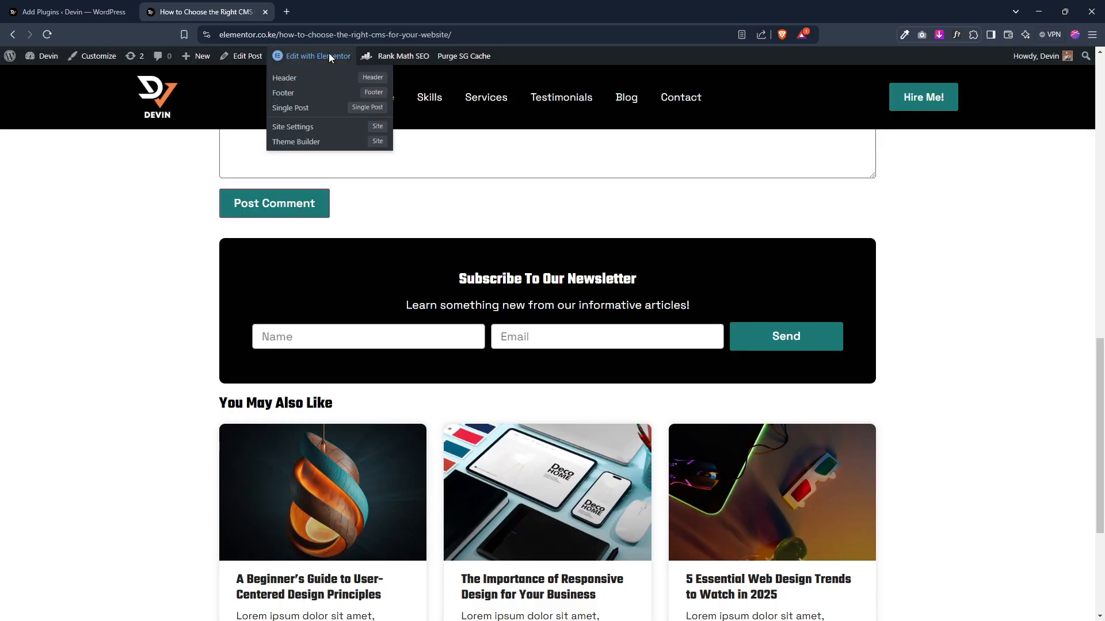
pyautogui.click(294, 113)
# Step: Activate the MailPoet plugin and begin its setup wizard
pyautogui.click(74, 12)
pyautogui.click(401, 189)
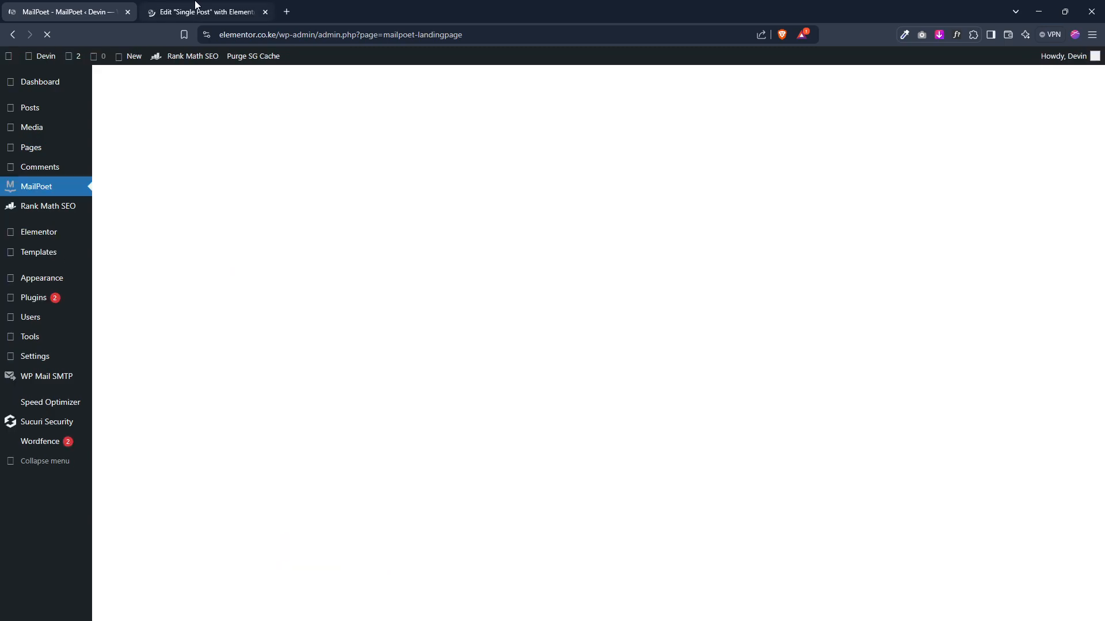
pyautogui.click(201, 6)
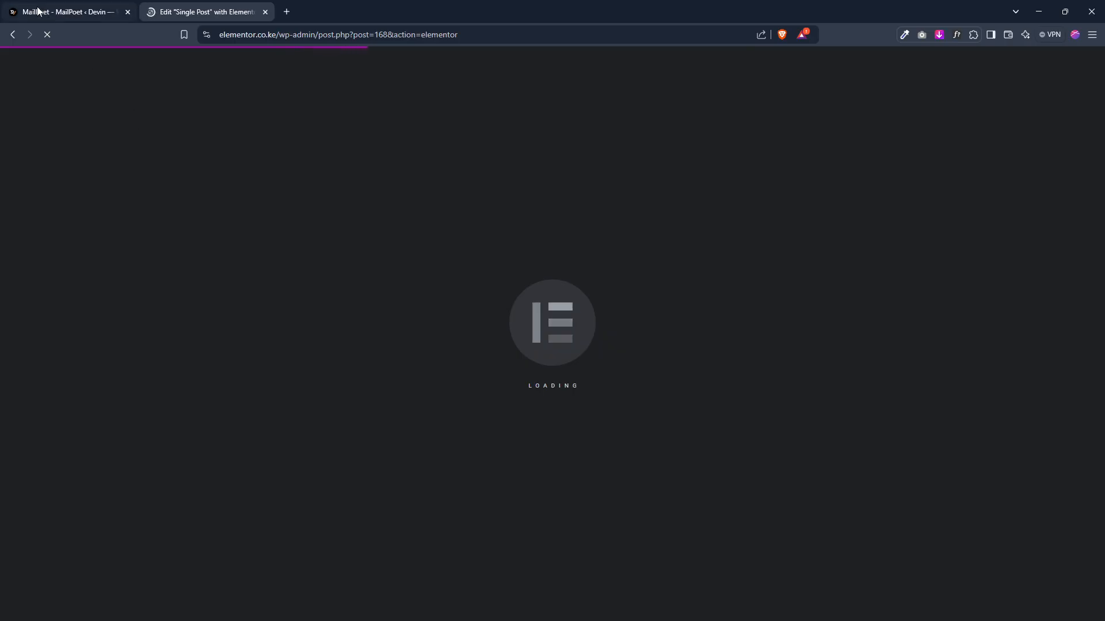
pyautogui.click(69, 12)
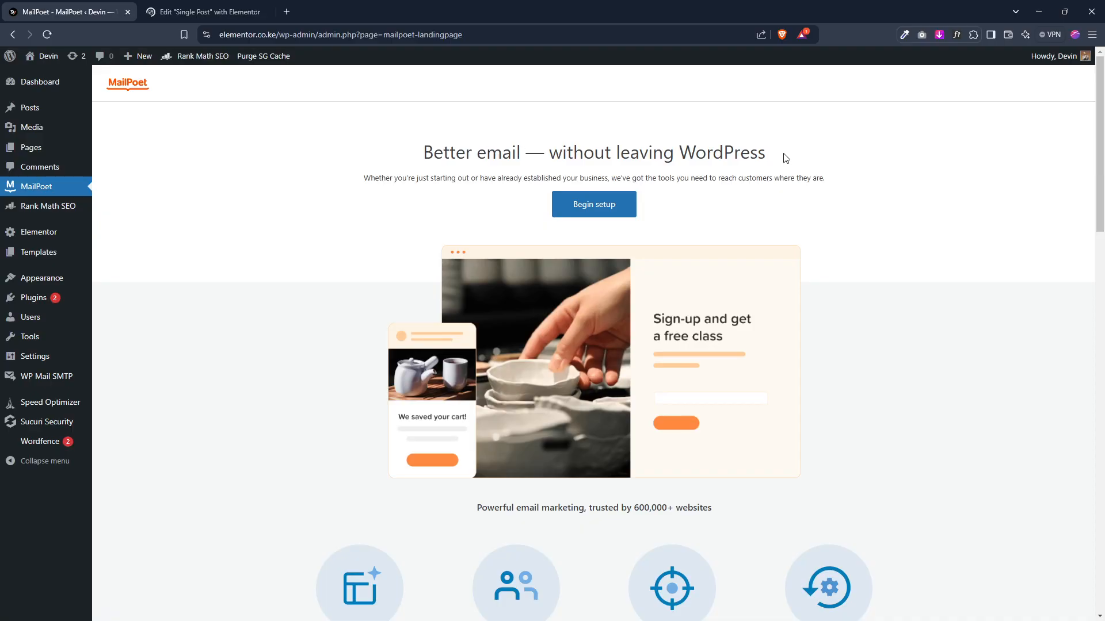
pyautogui.click(584, 211)
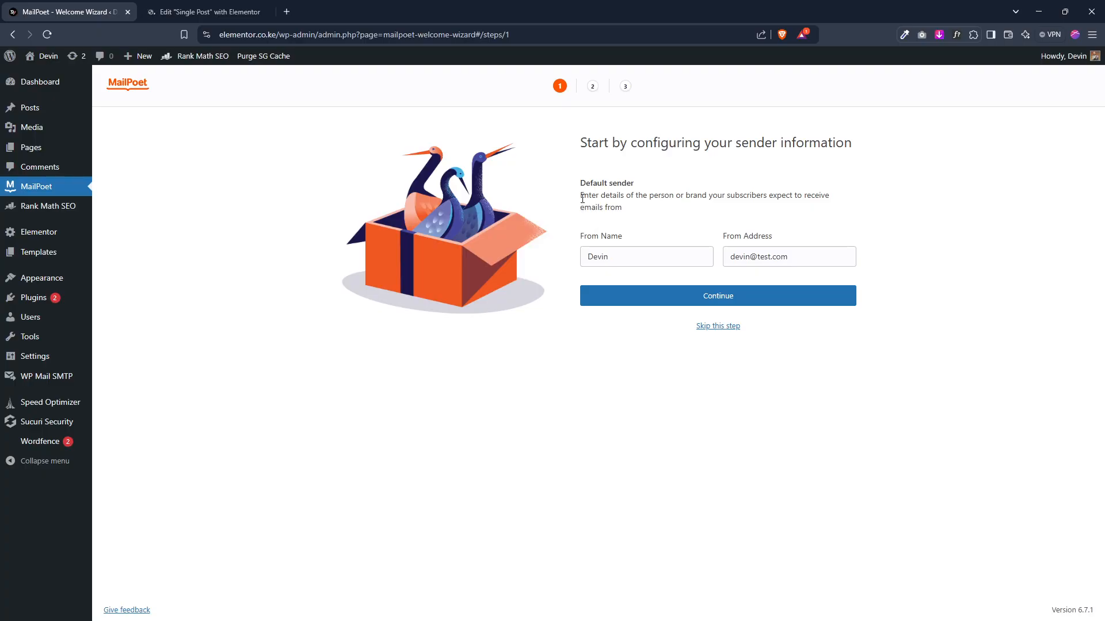
# Step: Replace the default sender's From Address with the site's no-reply address and continue the wizard
pyautogui.doubleClick(653, 260)
pyautogui.doubleClick(762, 256)
pyautogui.click(756, 256)
pyautogui.click(748, 302)
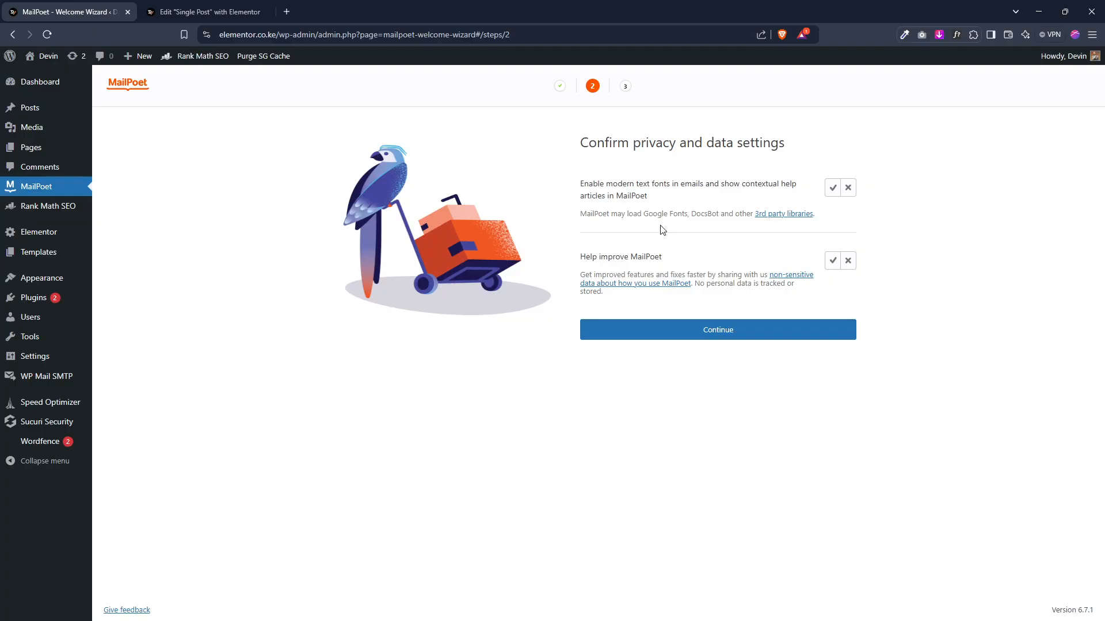
# Step: Decline sharing usage data, enable modern text fonts, and continue past the privacy settings
pyautogui.click(848, 263)
pyautogui.click(830, 193)
pyautogui.click(754, 329)
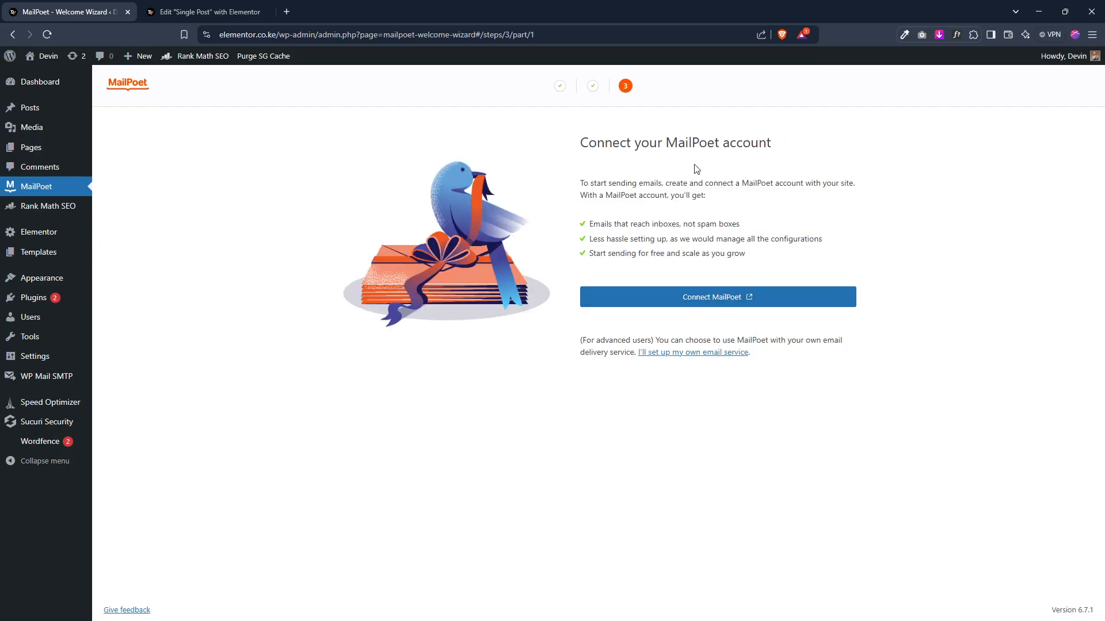
# Step: Choose to use your own email delivery service instead of a MailPoet account and confirm
pyautogui.click(714, 354)
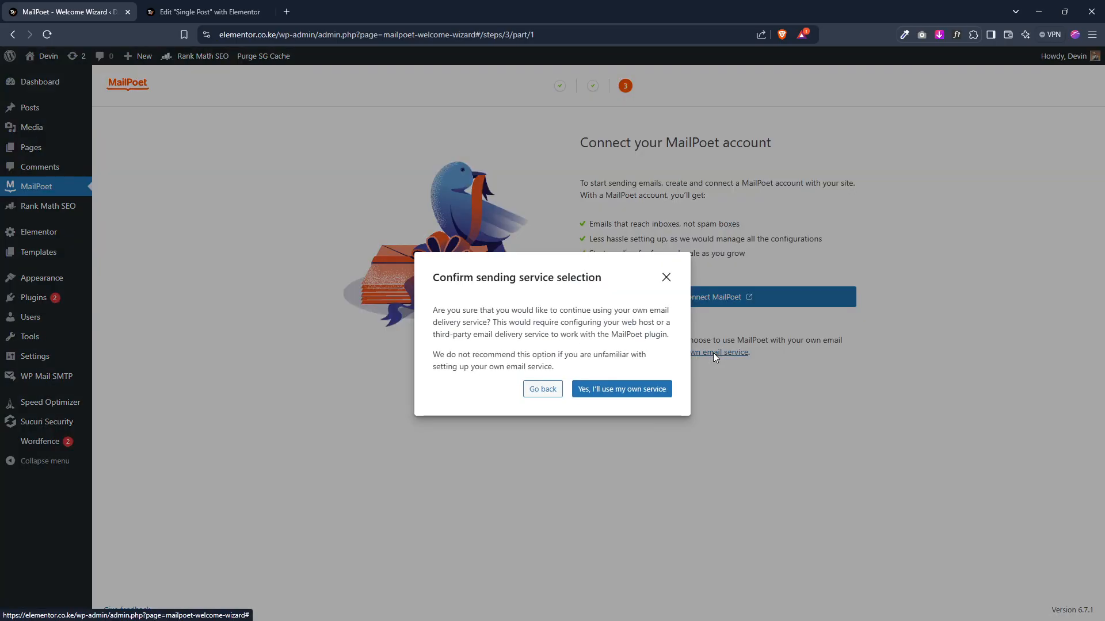
pyautogui.click(661, 390)
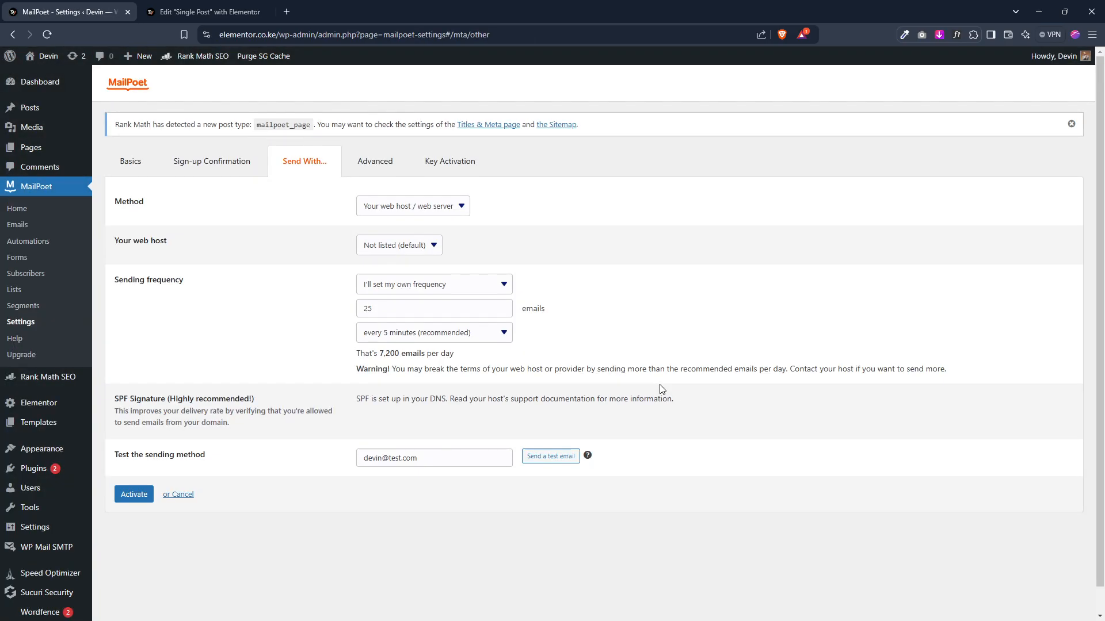
# Step: Review the sending method and web host options on the Send With settings
pyautogui.moveTo(45, 552)
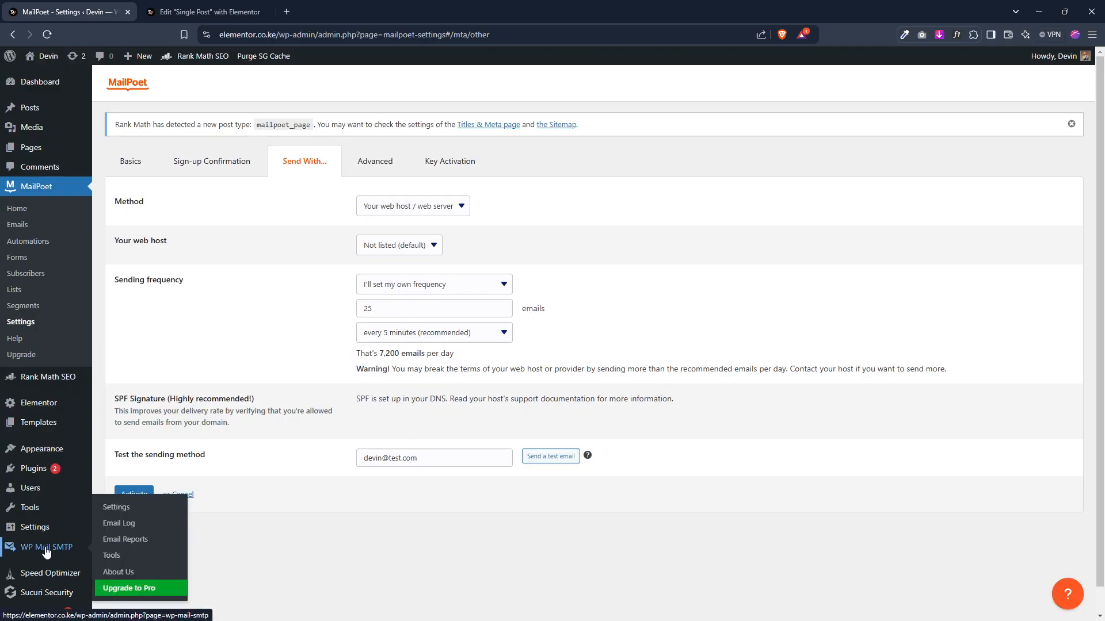
pyautogui.click(436, 211)
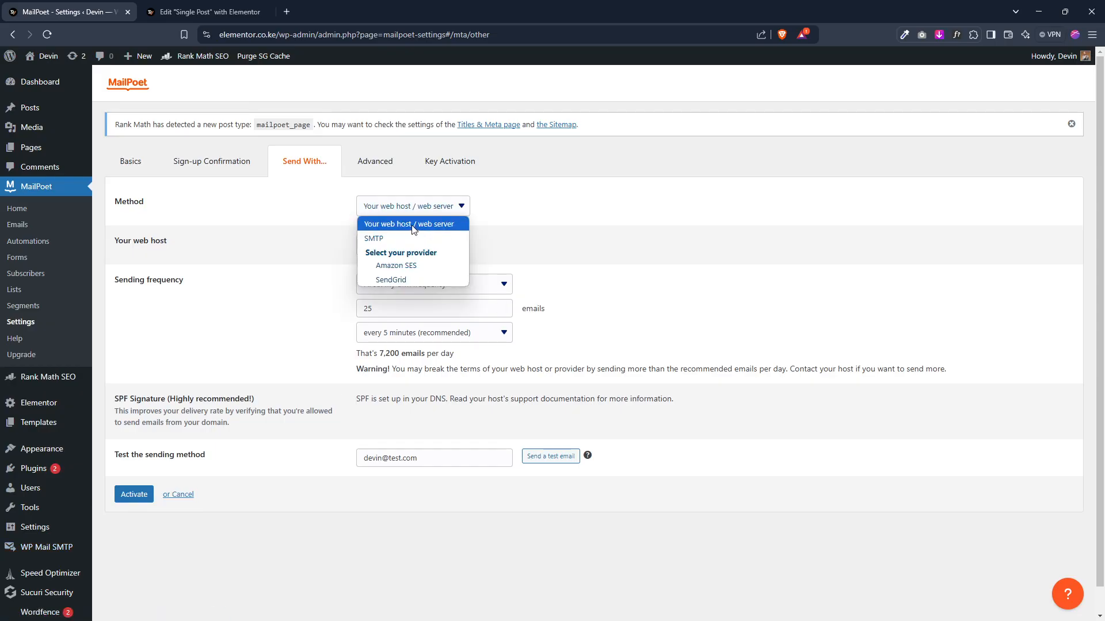
pyautogui.click(547, 223)
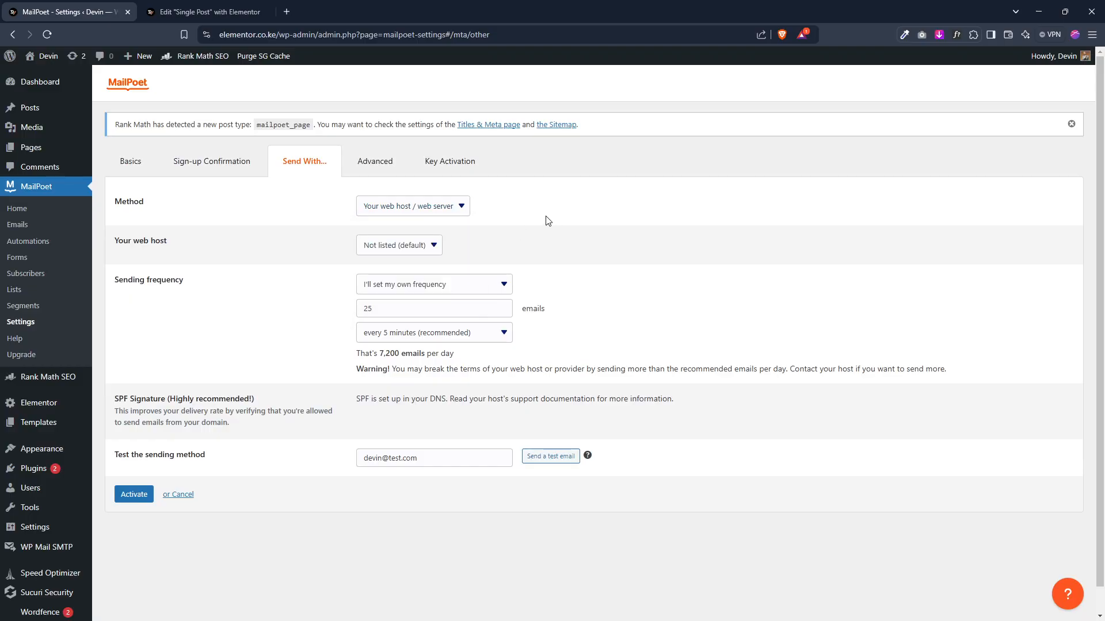
pyautogui.click(423, 249)
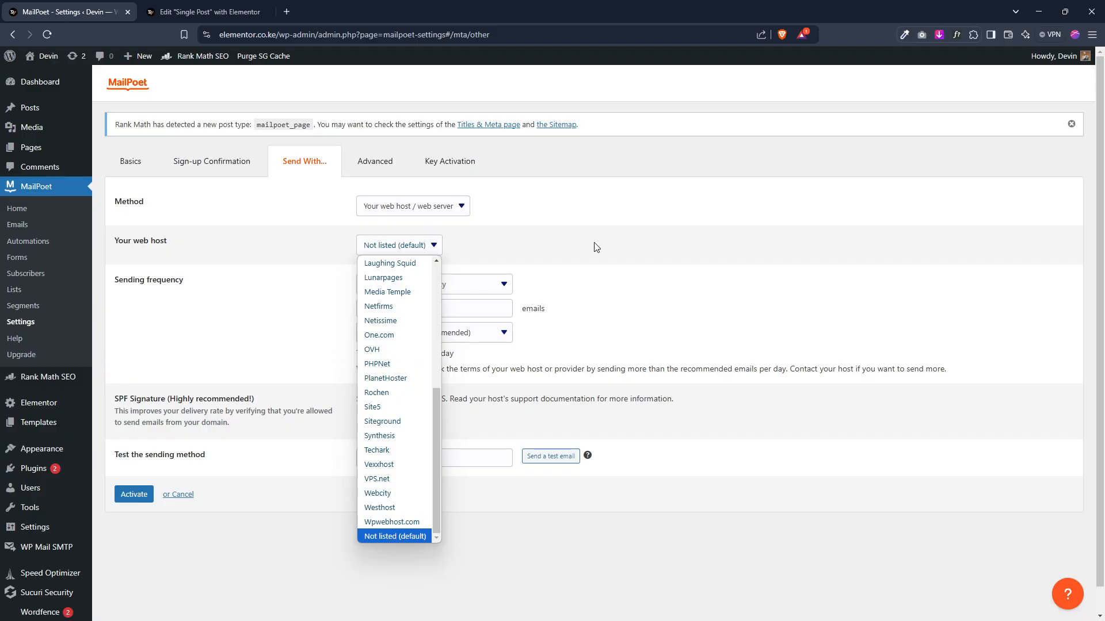
pyautogui.click(611, 240)
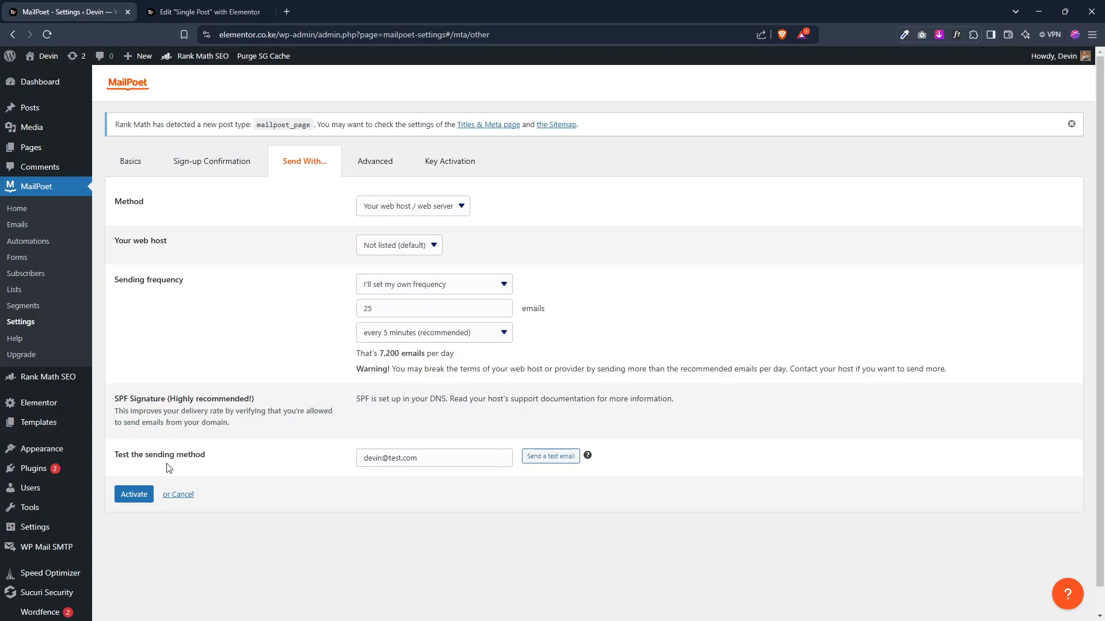
# Step: Disable sign-up confirmation for new subscribers, accept the warning, and save the settings
pyautogui.click(397, 169)
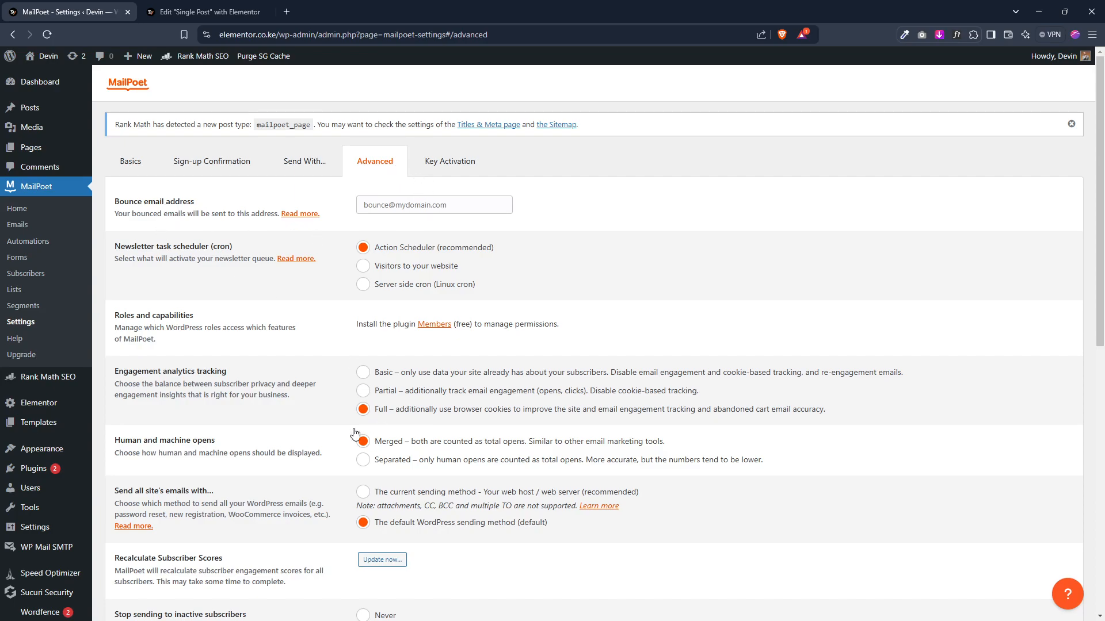
pyautogui.click(202, 168)
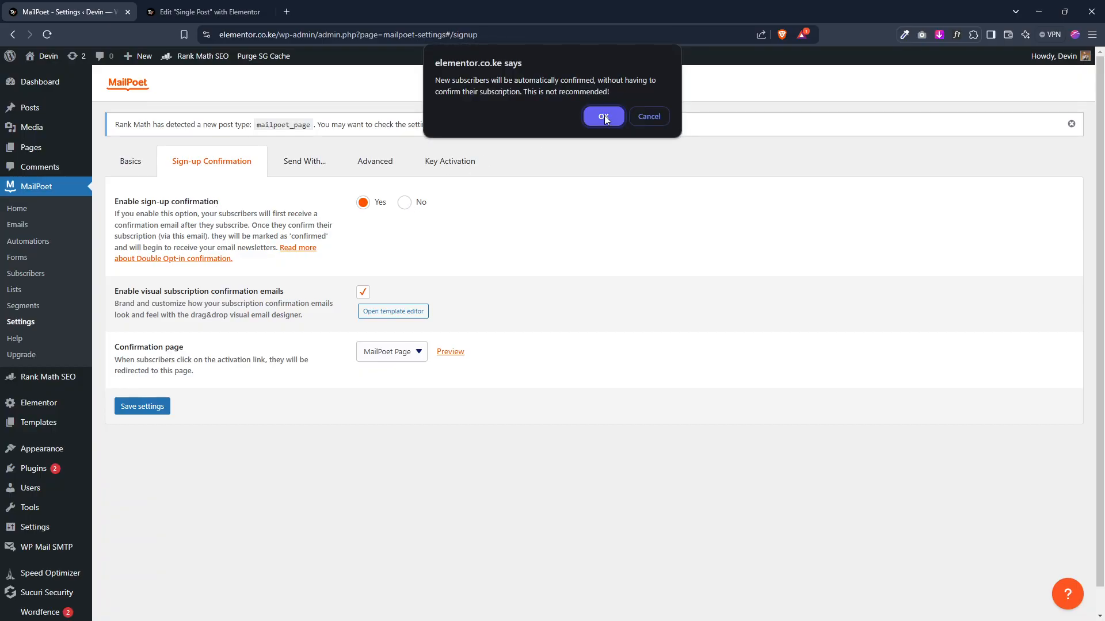
pyautogui.click(604, 116)
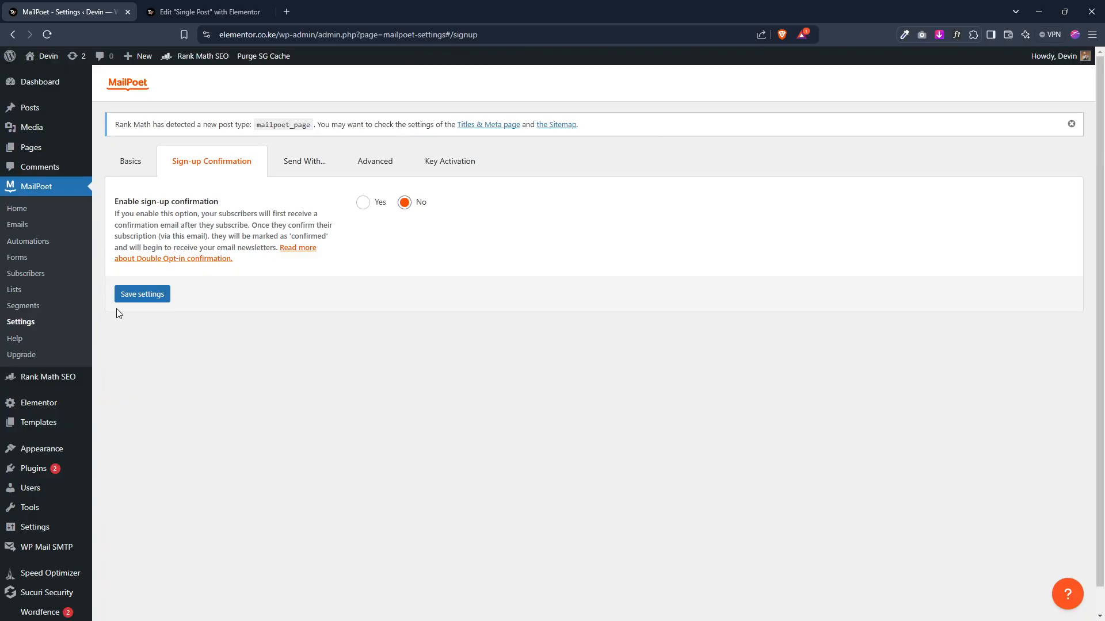
pyautogui.click(136, 297)
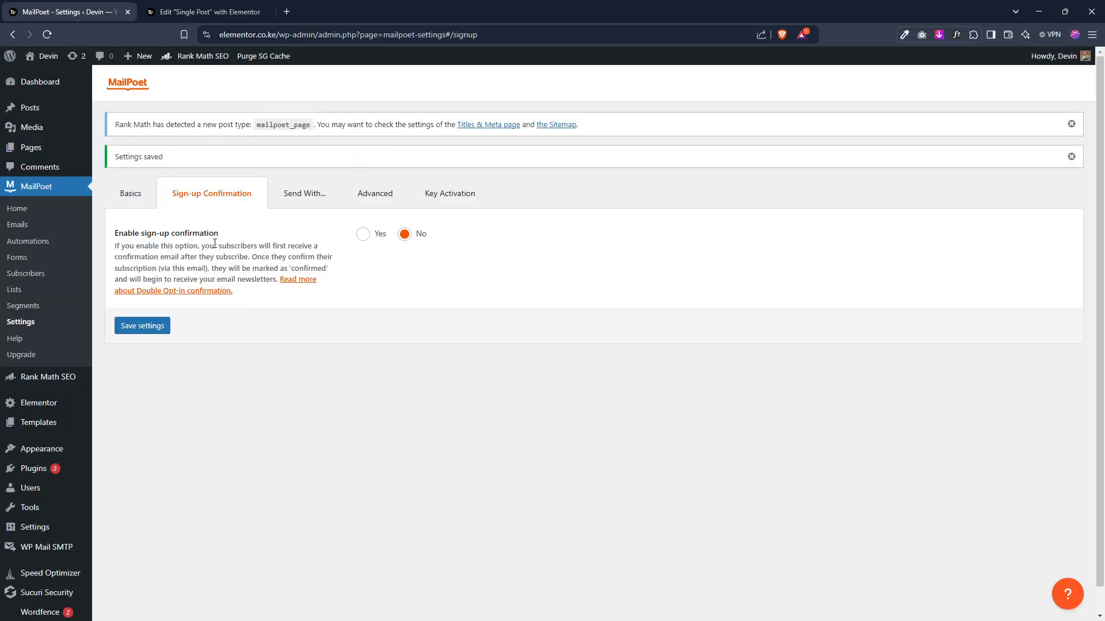
# Step: Review the Basics settings, including default sender and notification addresses
pyautogui.click(141, 196)
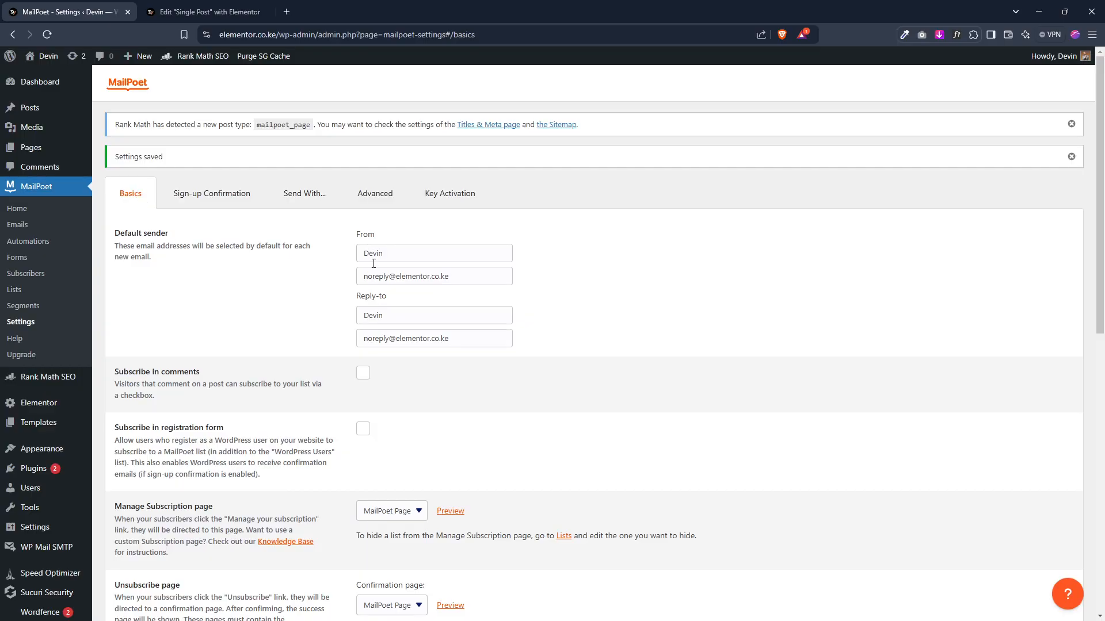
pyautogui.scroll(-6, 395, 296)
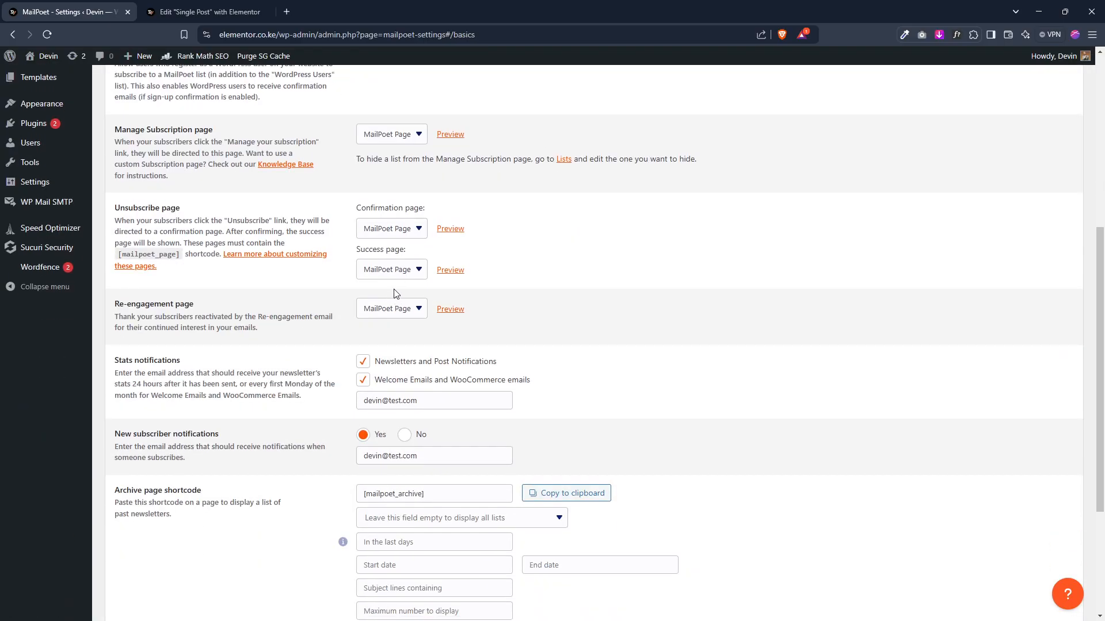
pyautogui.scroll(-4, 394, 294)
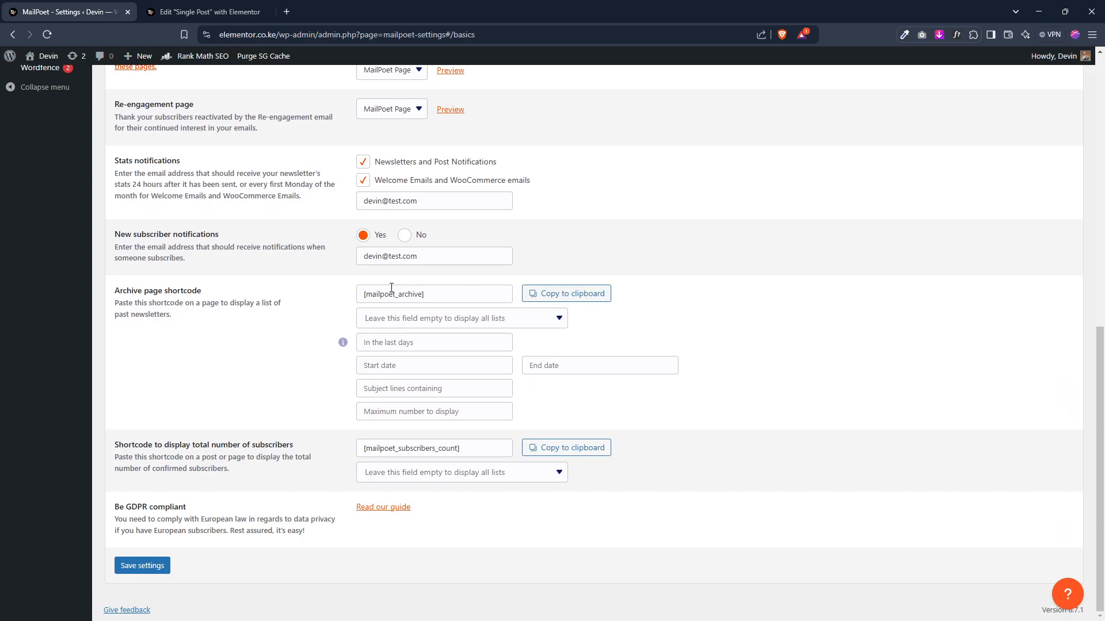
pyautogui.scroll(10, 391, 287)
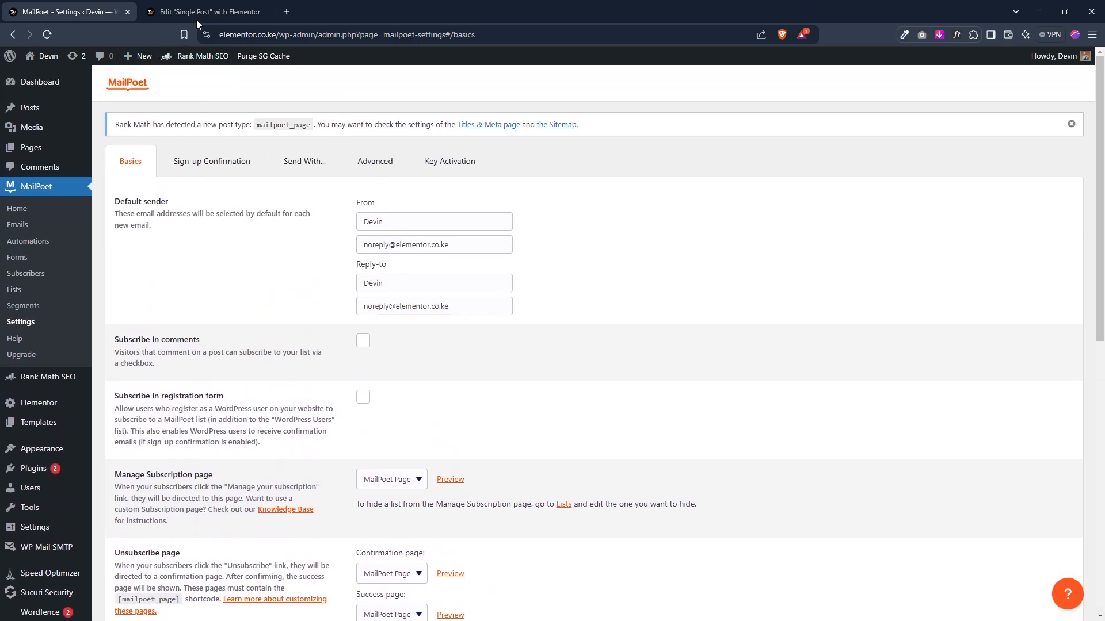
# Step: In the Elementor editor, select the newsletter subscription form and duplicate its Name field
pyautogui.click(198, 11)
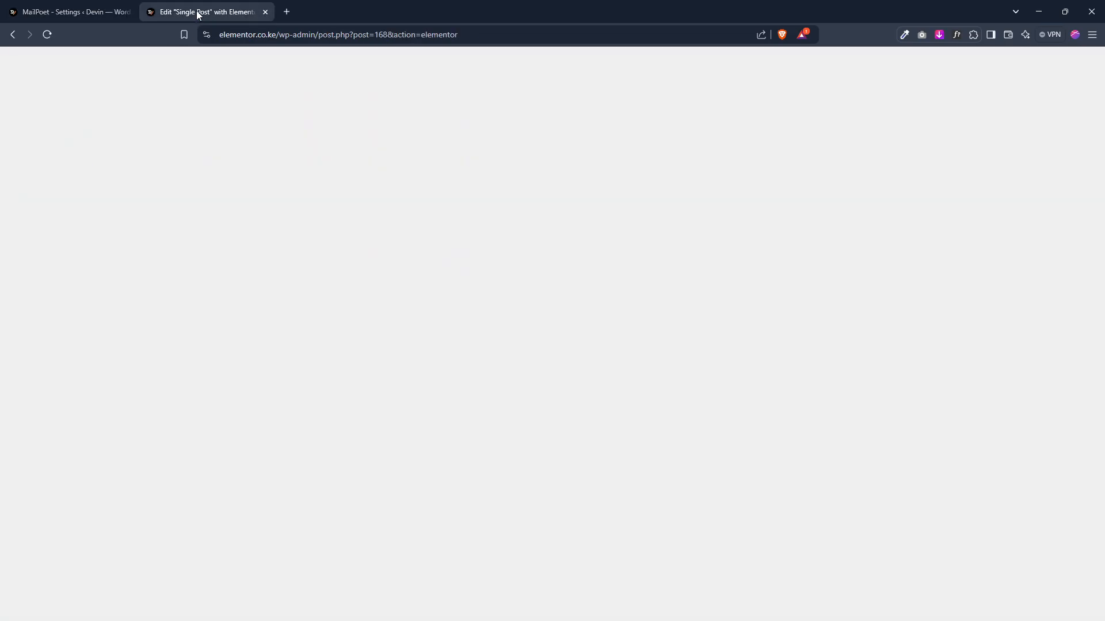
pyautogui.scroll(-10, 582, 296)
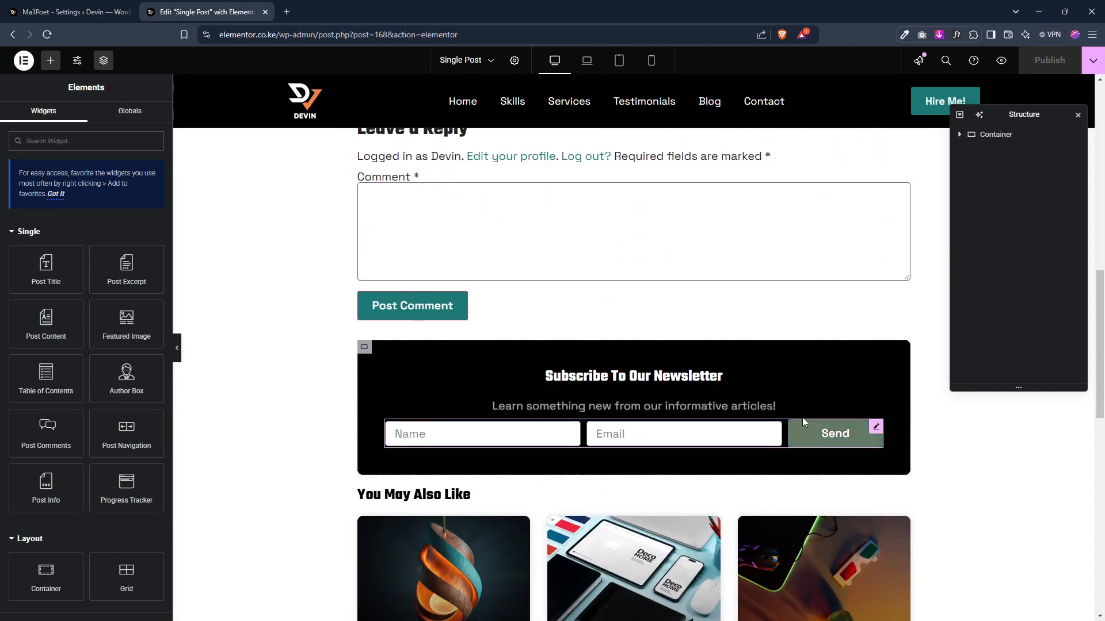
pyautogui.click(875, 427)
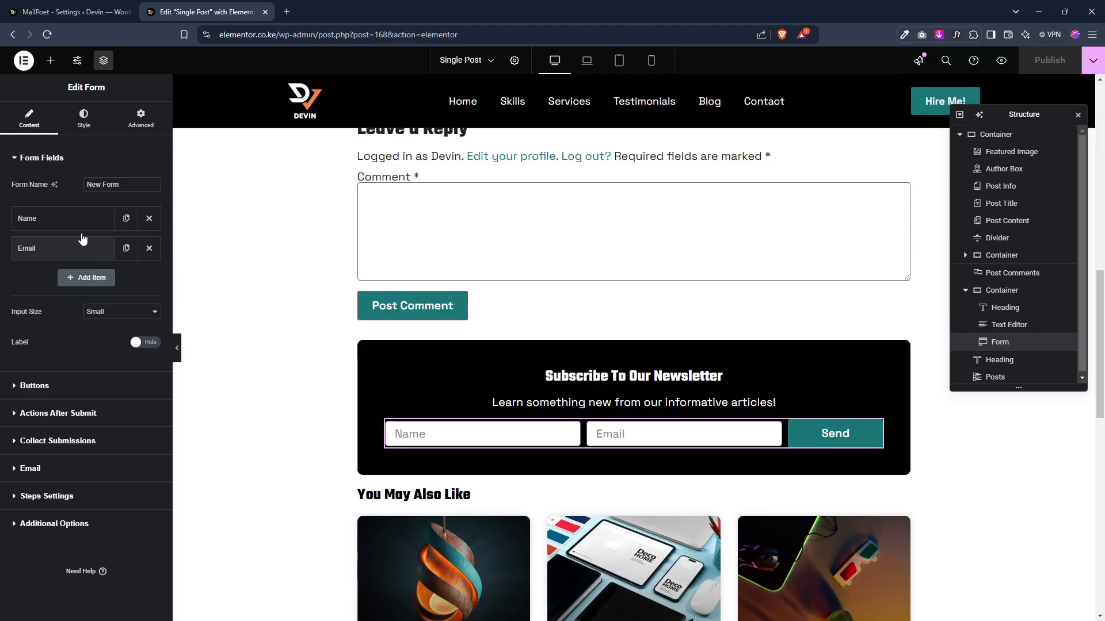
pyautogui.click(126, 220)
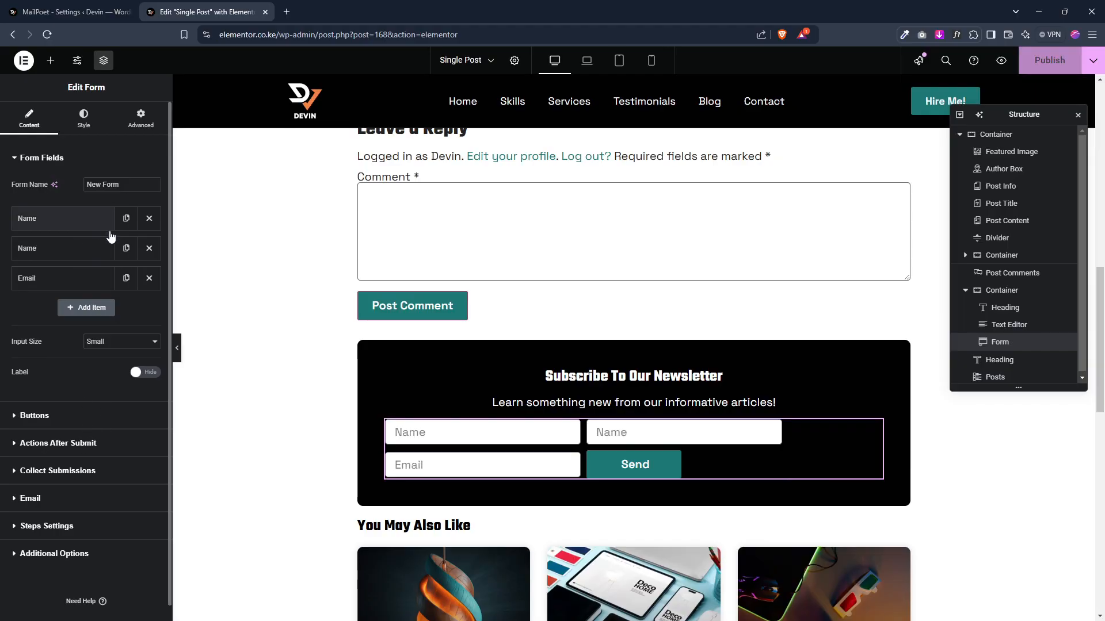
# Step: Change the duplicated Name field's type to Honeypot and set its label to "Honeypot"
pyautogui.click(76, 252)
pyautogui.click(118, 298)
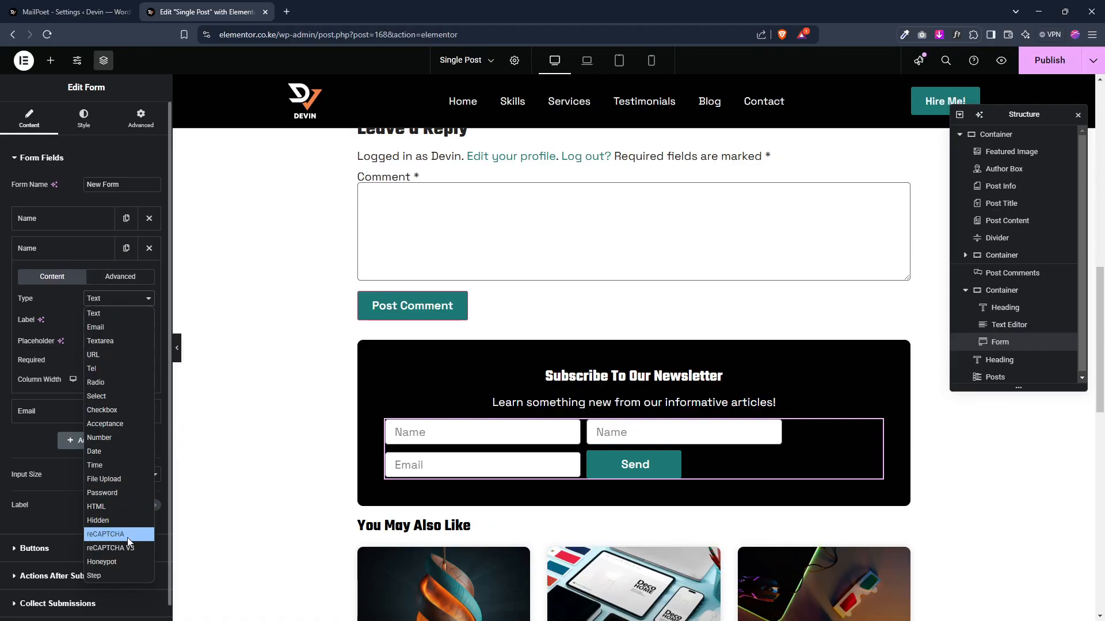
pyautogui.click(124, 561)
pyautogui.doubleClick(111, 320)
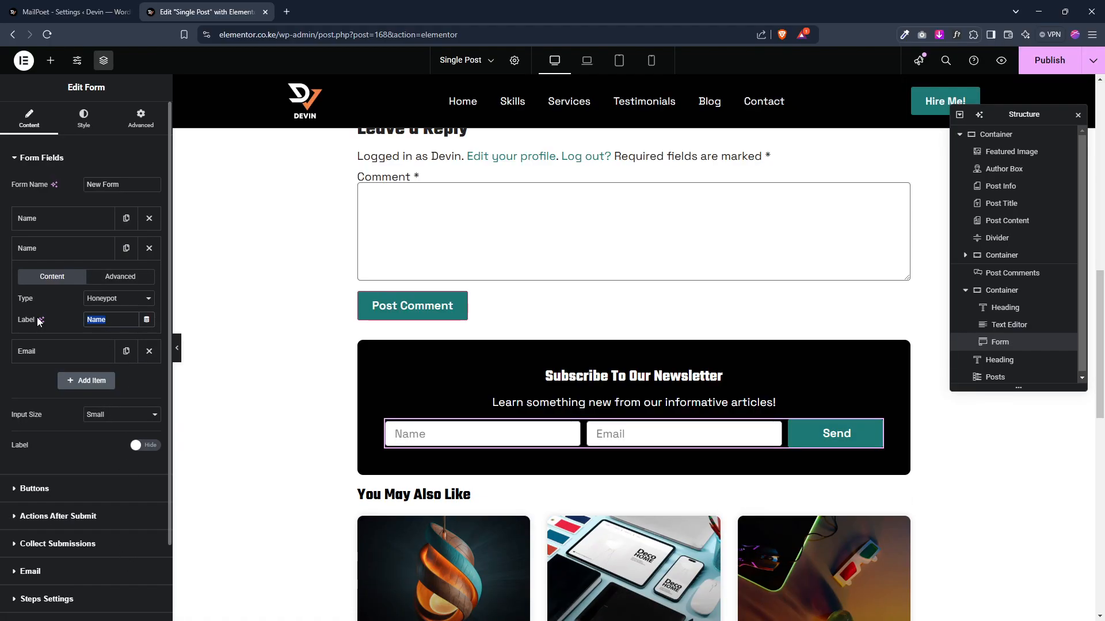
pyautogui.write('Honeypo')
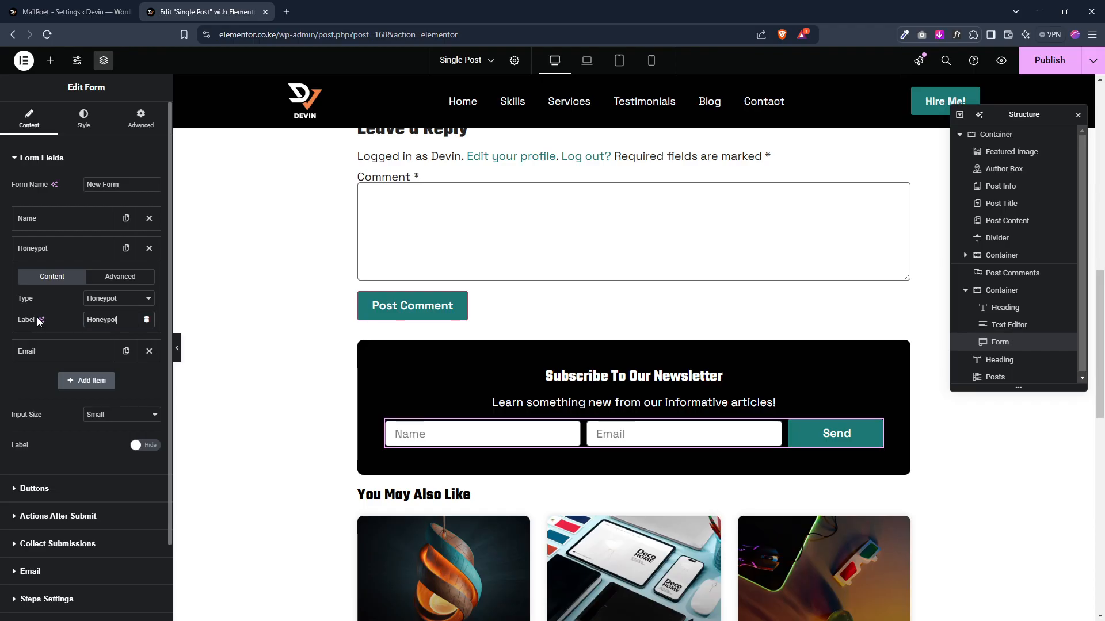
pyautogui.write('t')
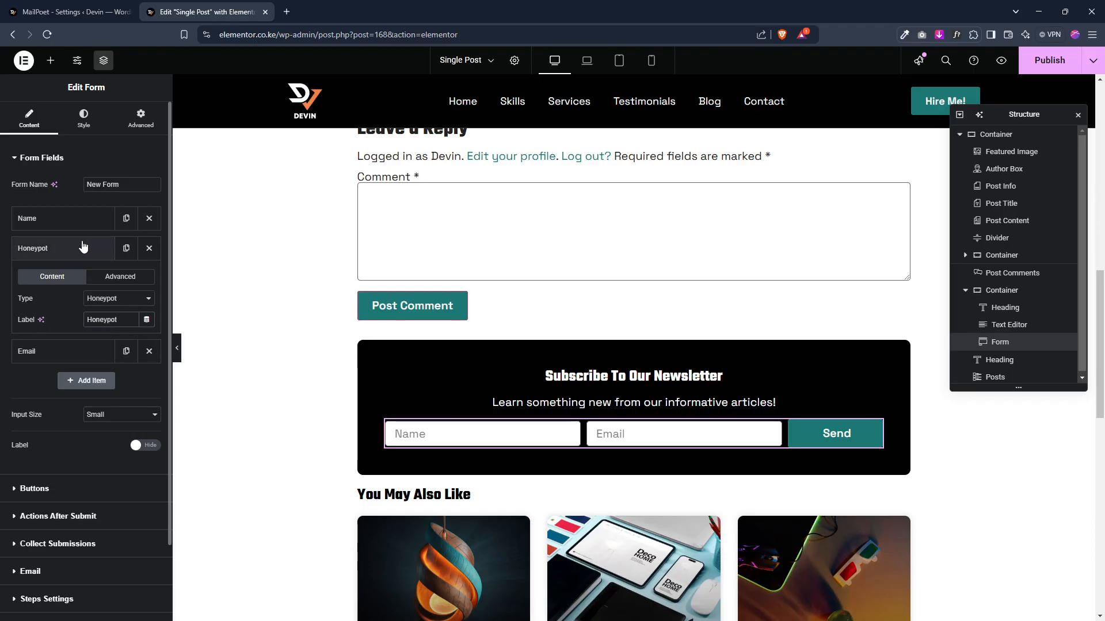
pyautogui.click(35, 249)
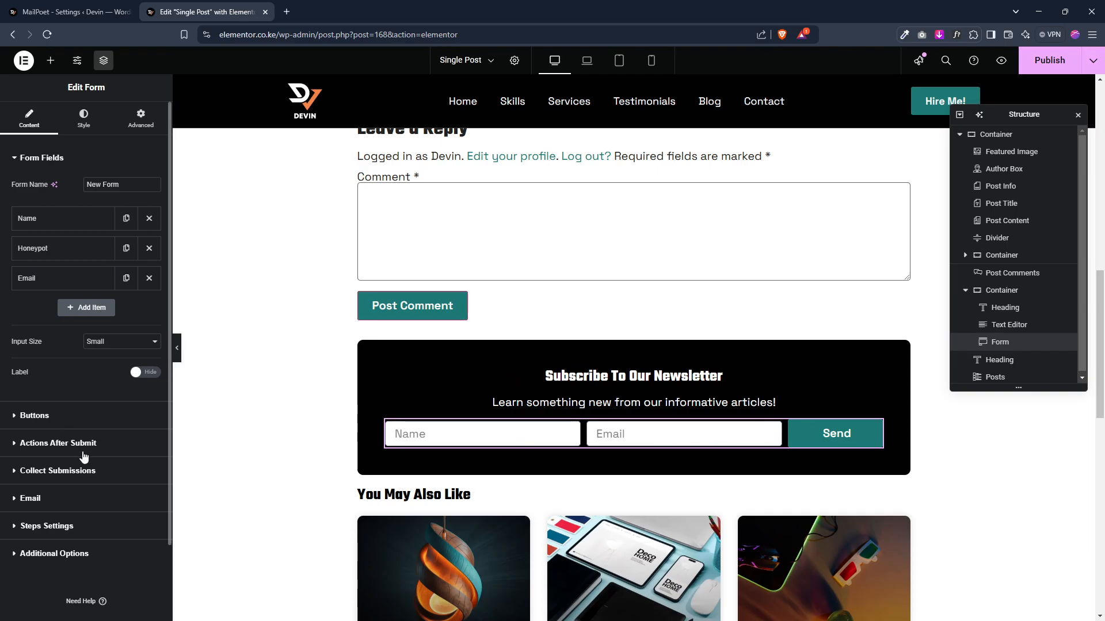
# Step: Add the MailPoet 3 action to the form's Actions After Submit
pyautogui.click(80, 443)
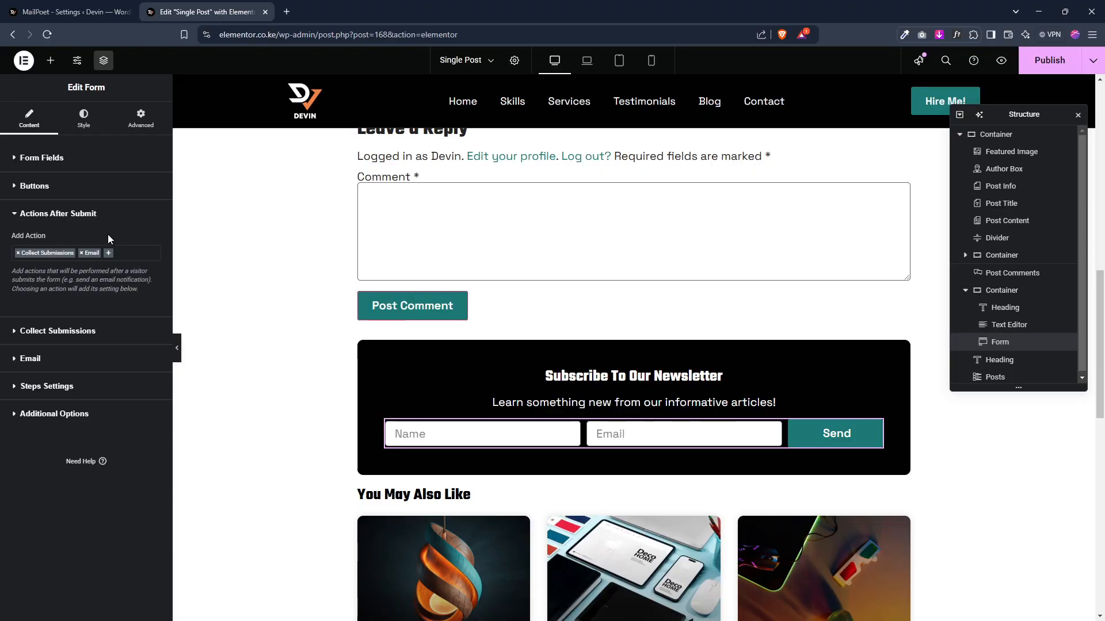
pyautogui.click(110, 253)
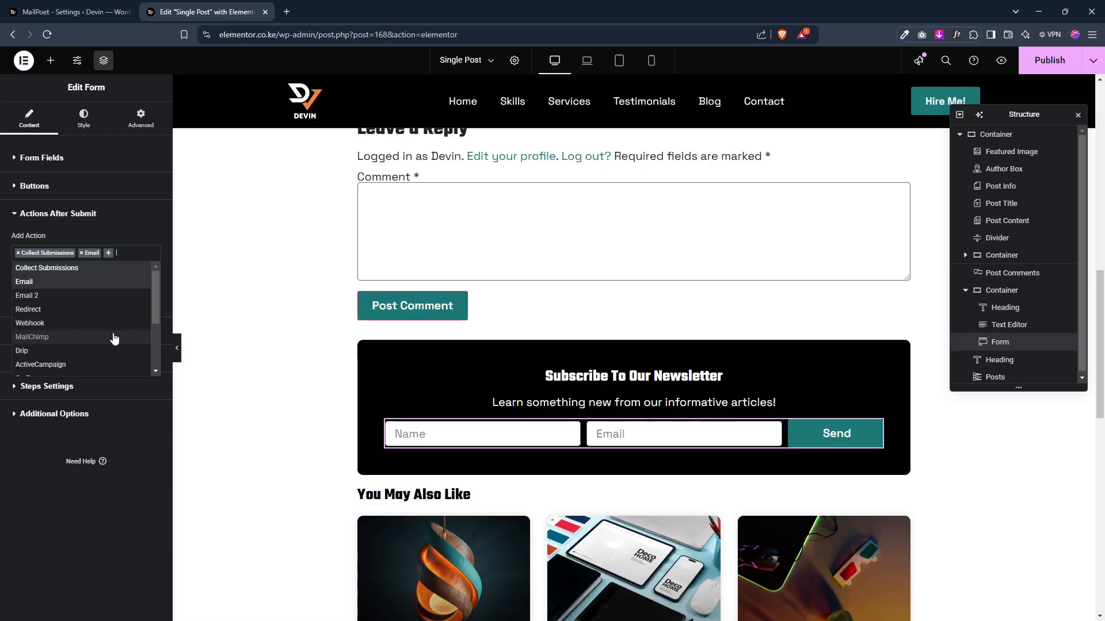
pyautogui.scroll(-3, 115, 339)
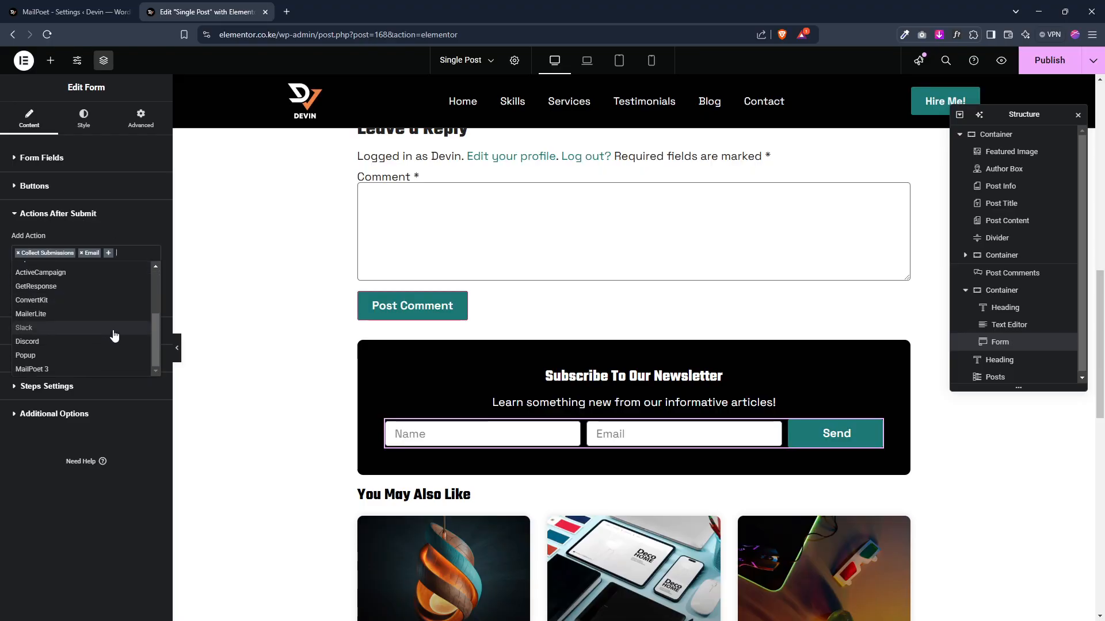
pyautogui.click(55, 372)
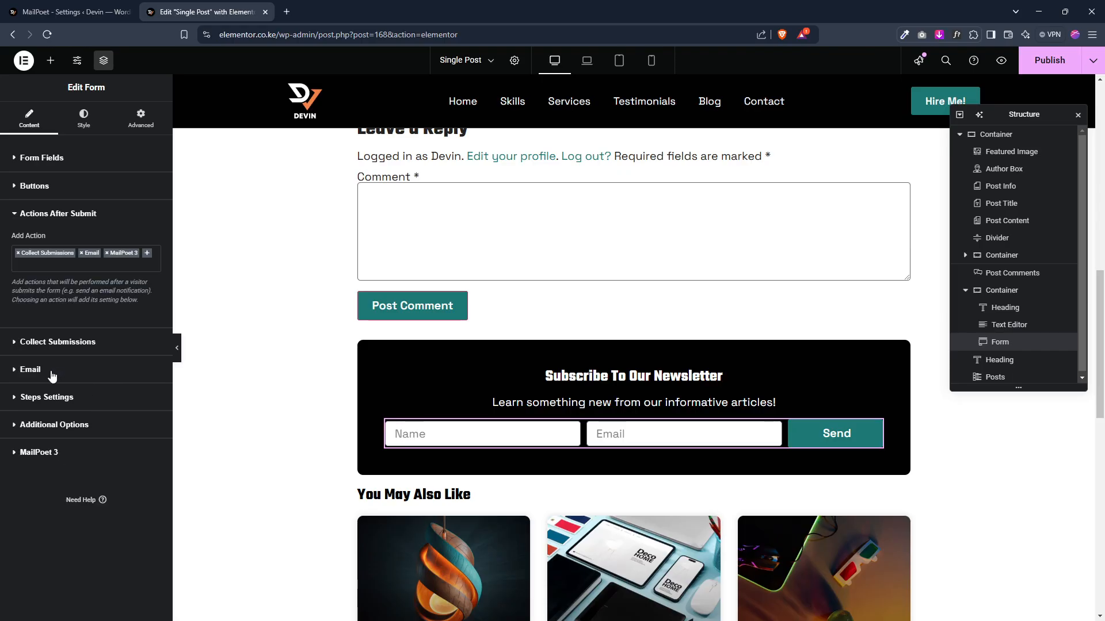
# Step: In MailPoet, create a new list named "Blog Subscriptions" and save it
pyautogui.click(66, 8)
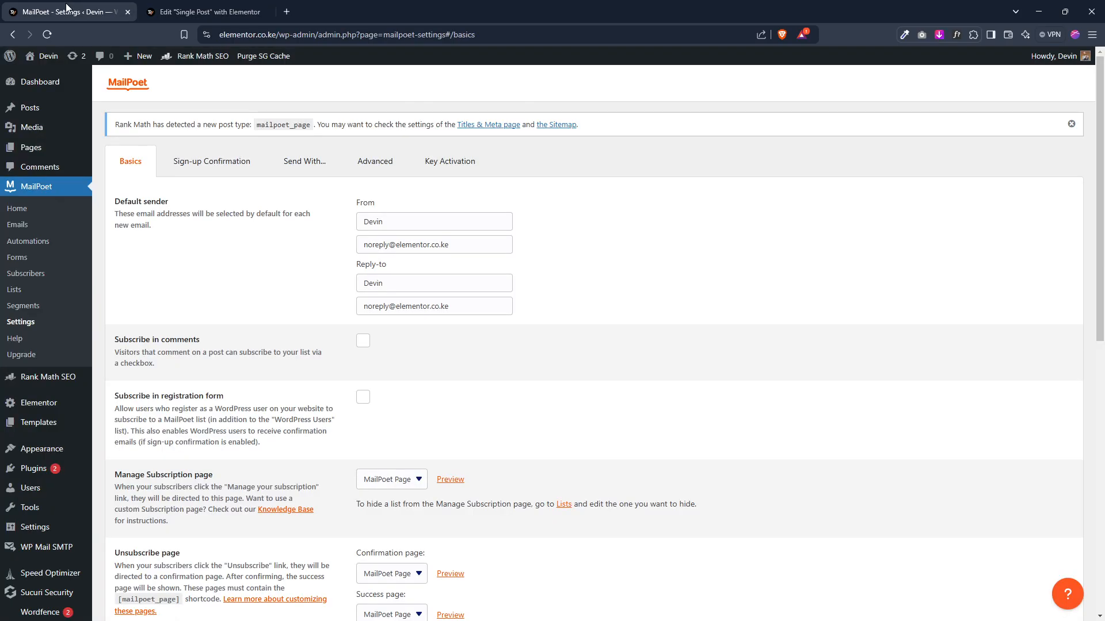
pyautogui.click(18, 293)
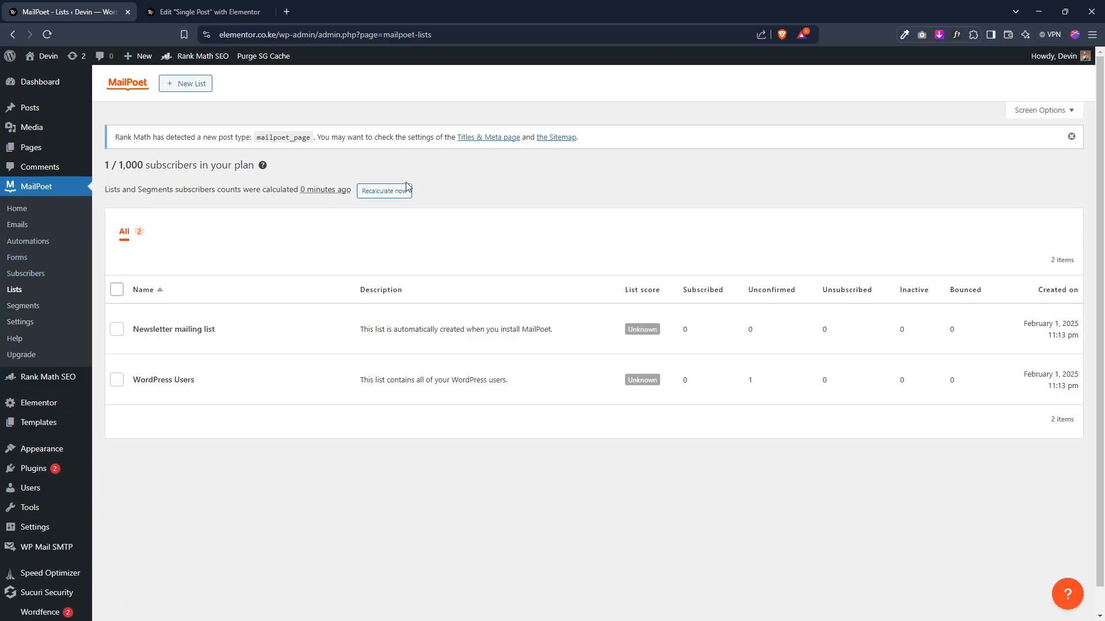
pyautogui.click(185, 84)
pyautogui.click(440, 253)
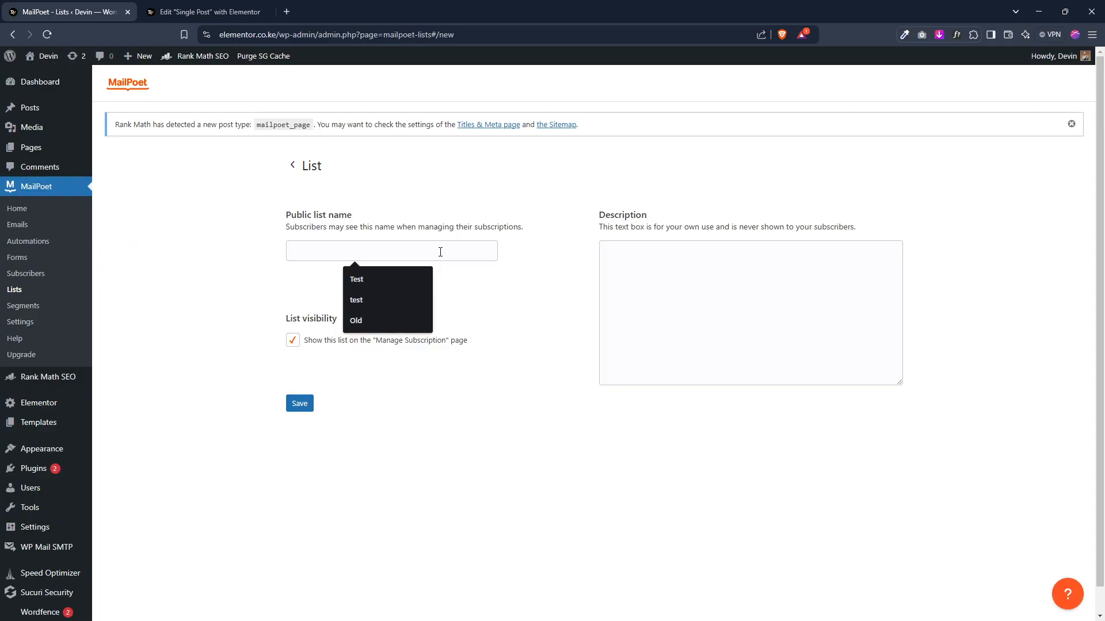
pyautogui.write('Blog Subscriptions')
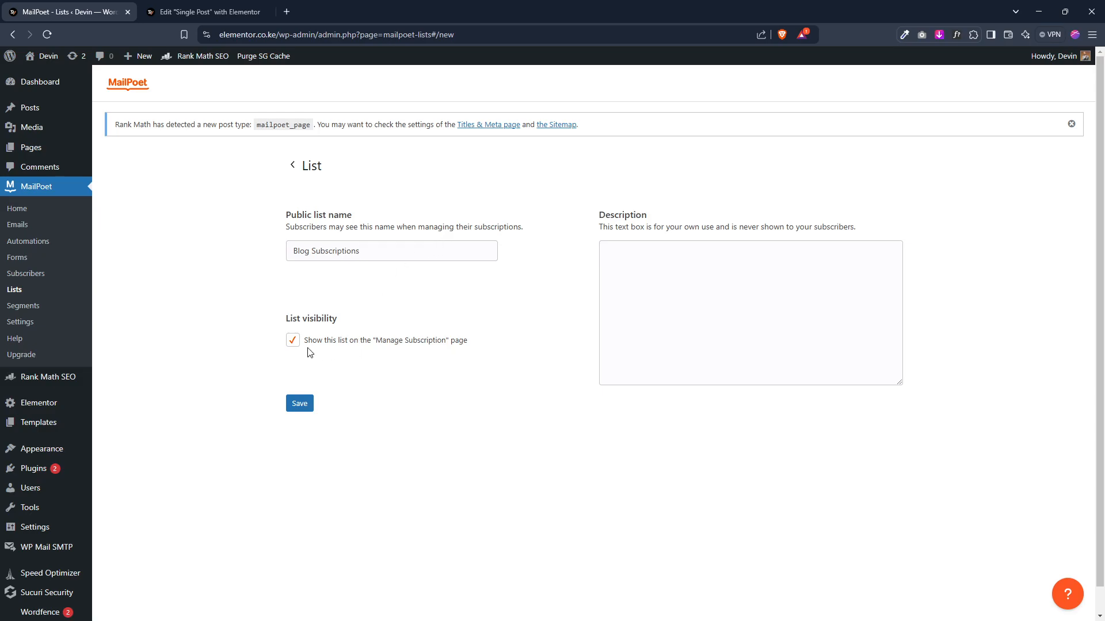
pyautogui.click(301, 405)
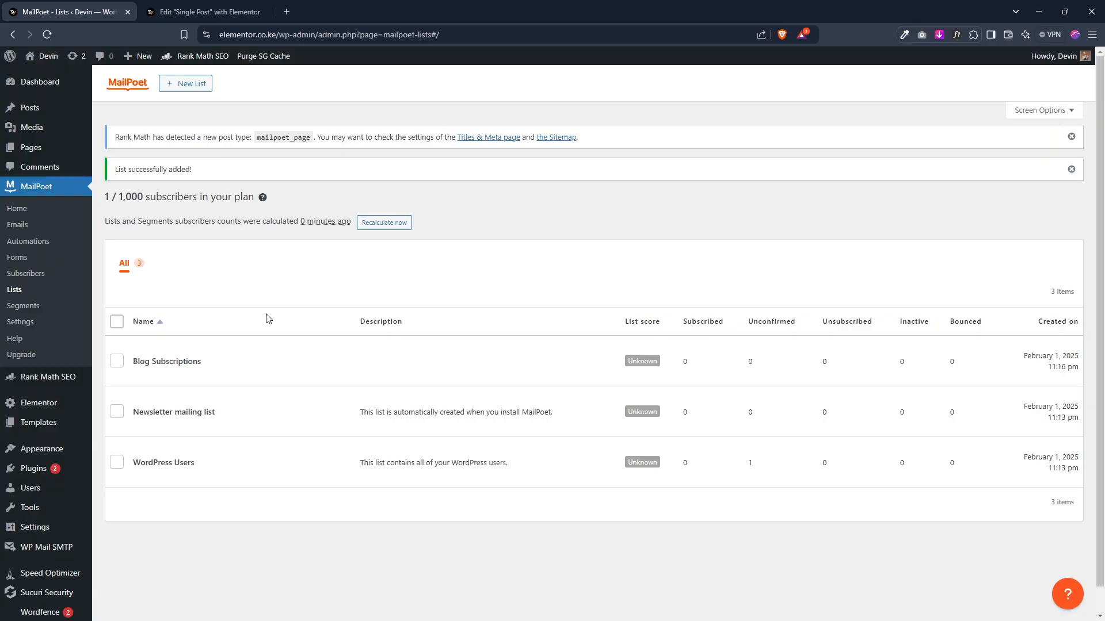
# Step: Publish the template, reload the editor, and reselect the newsletter subscription form
pyautogui.click(224, 9)
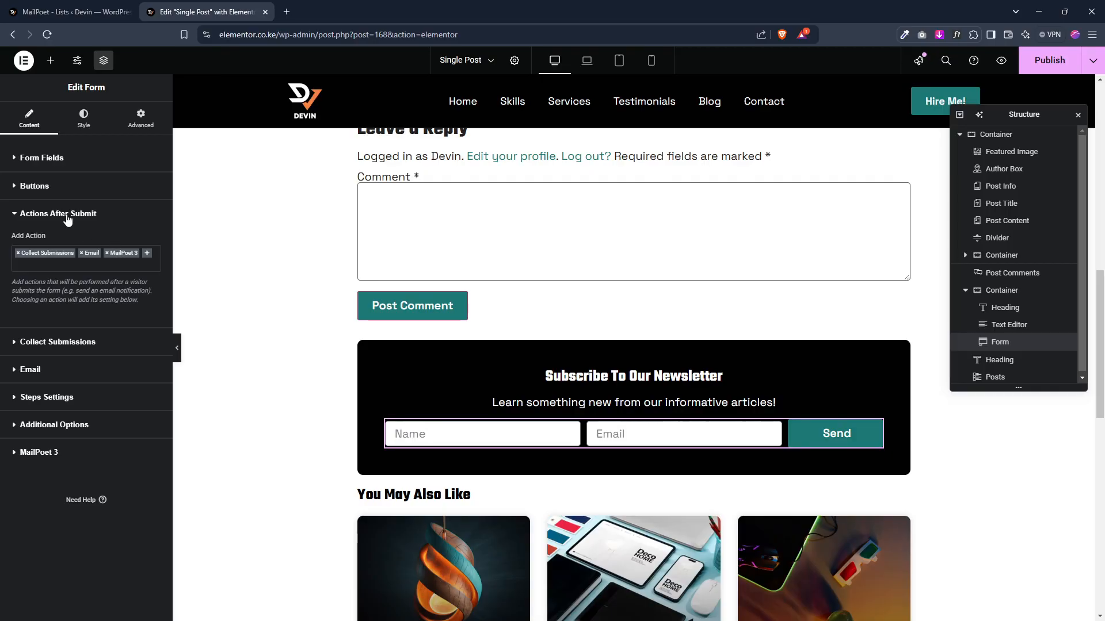
pyautogui.click(1046, 59)
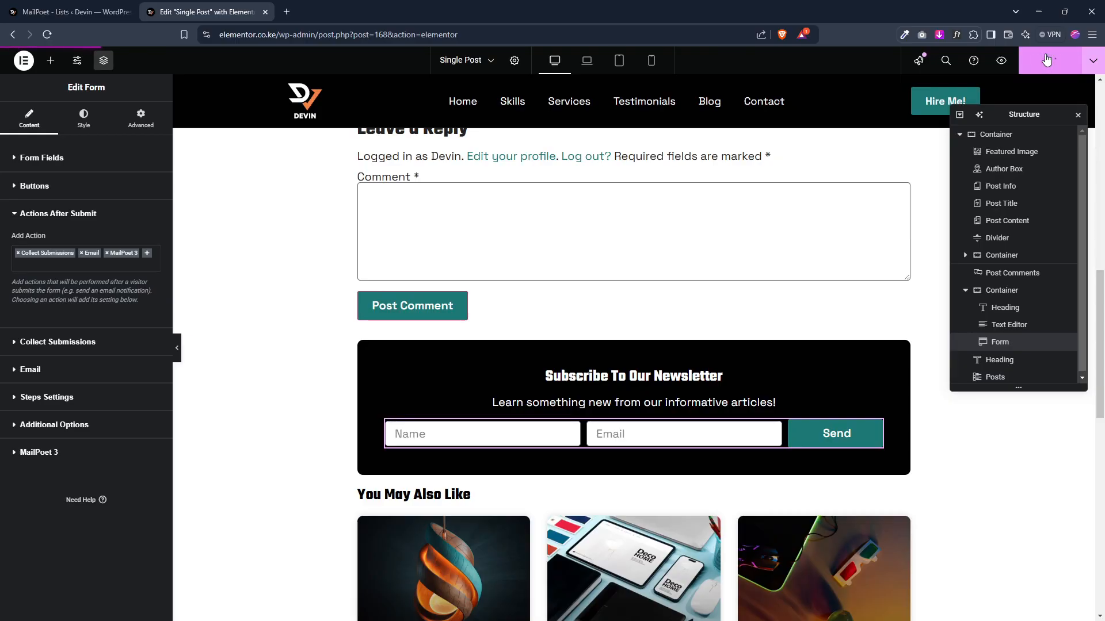
pyautogui.click(46, 40)
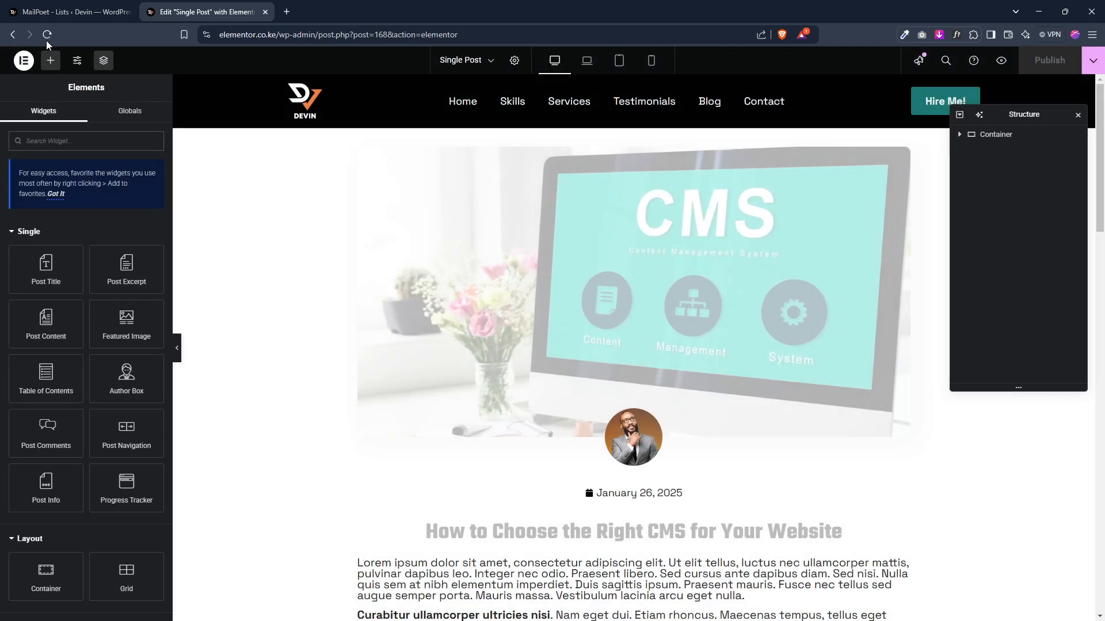
pyautogui.scroll(-20, 461, 271)
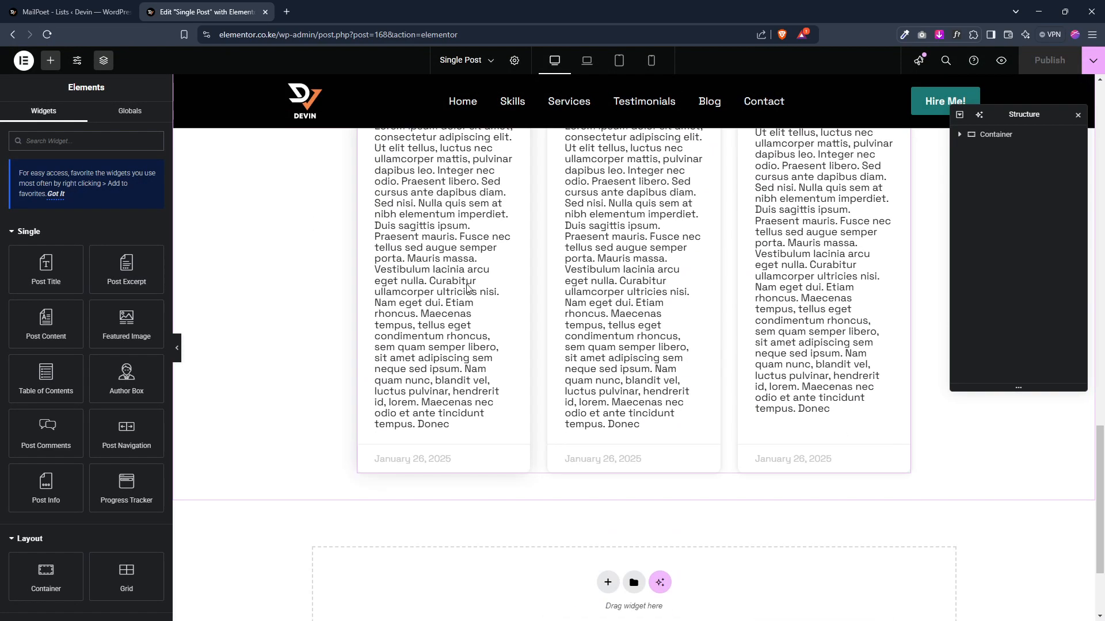
pyautogui.scroll(7, 468, 287)
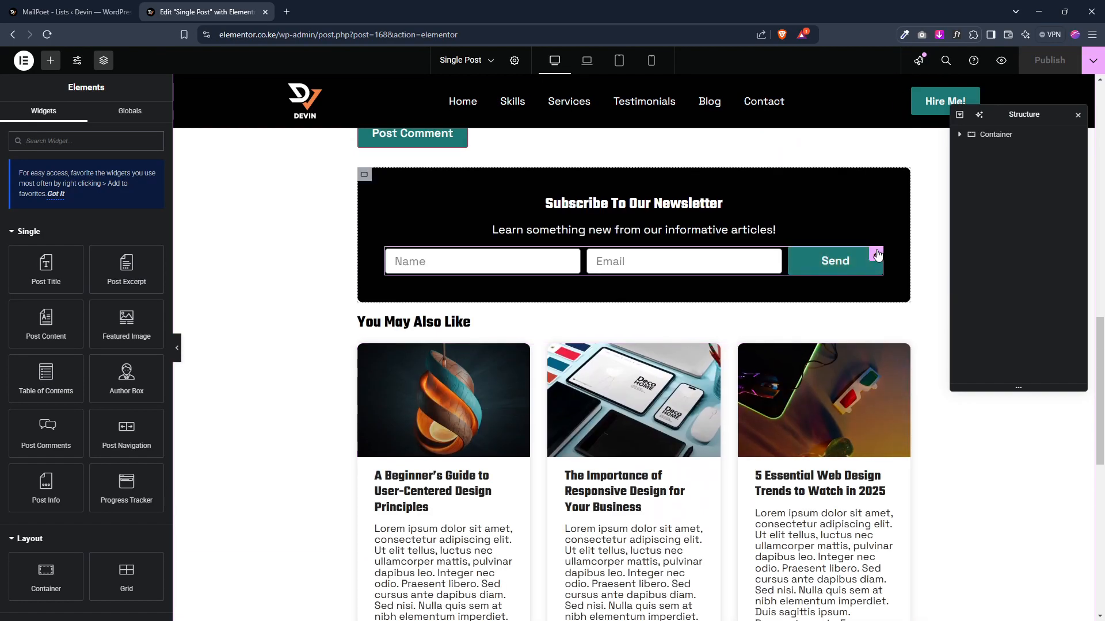
pyautogui.click(875, 254)
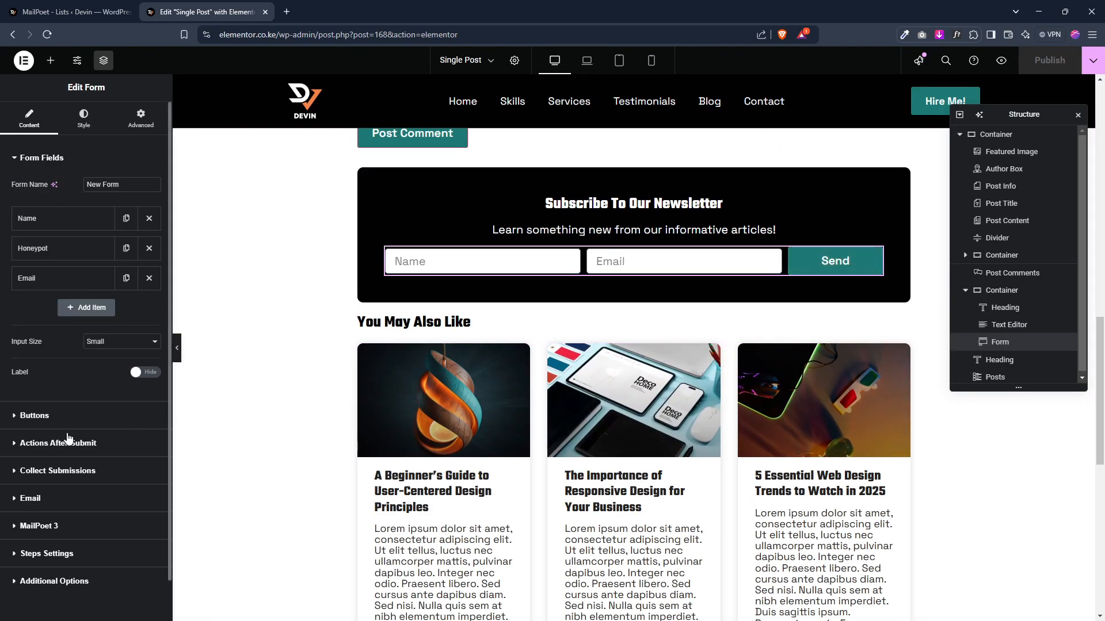
# Step: Remove the Email action from the form's Actions After Submit
pyautogui.click(56, 442)
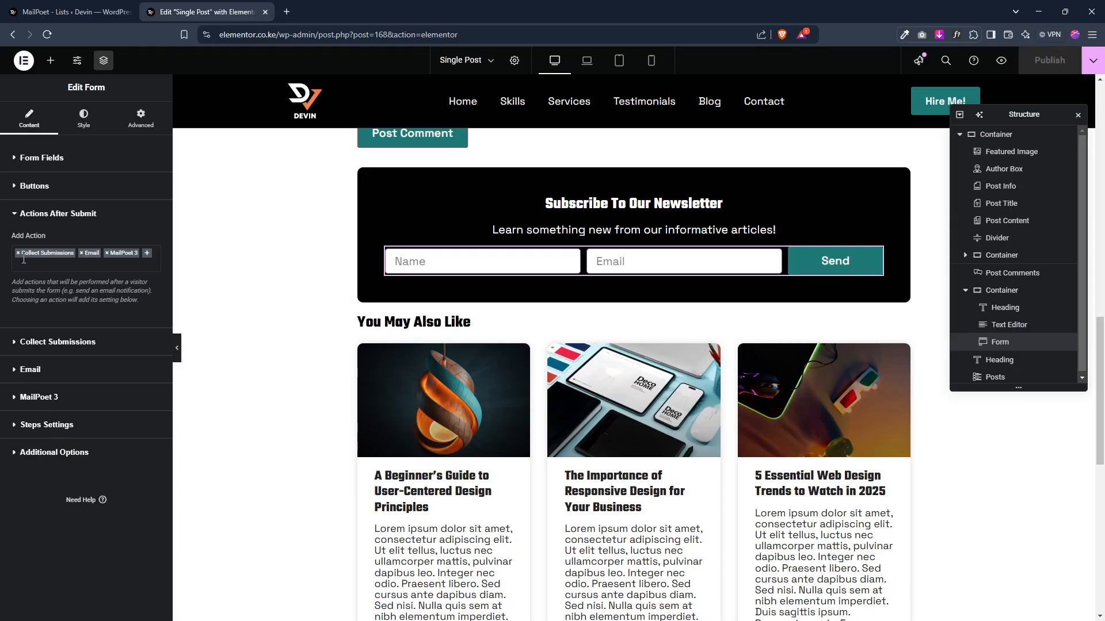
pyautogui.click(82, 254)
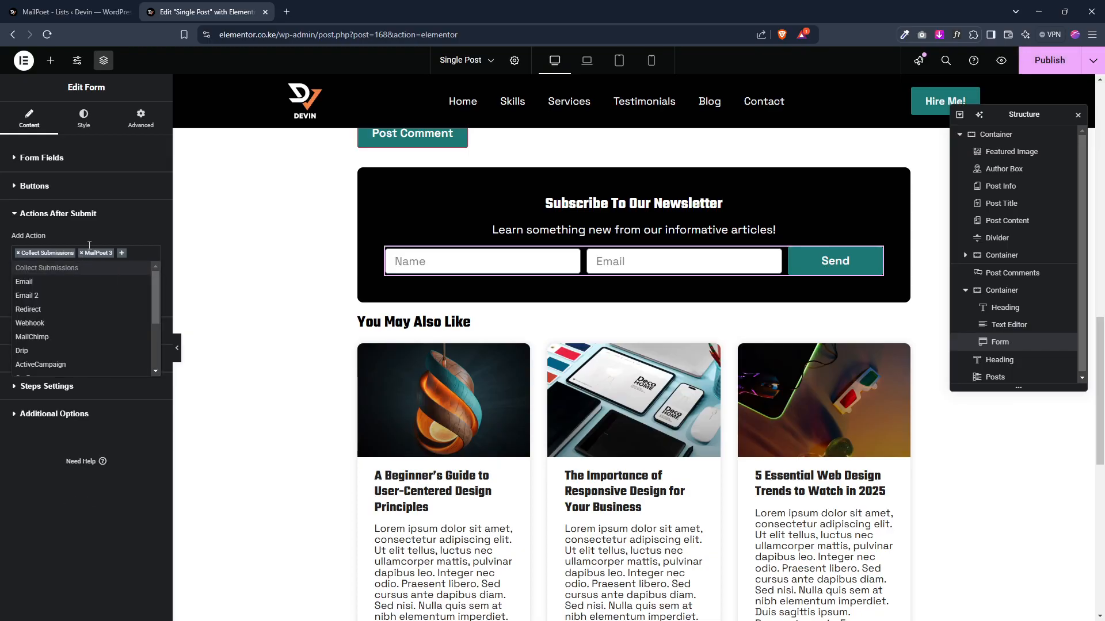
pyautogui.click(126, 226)
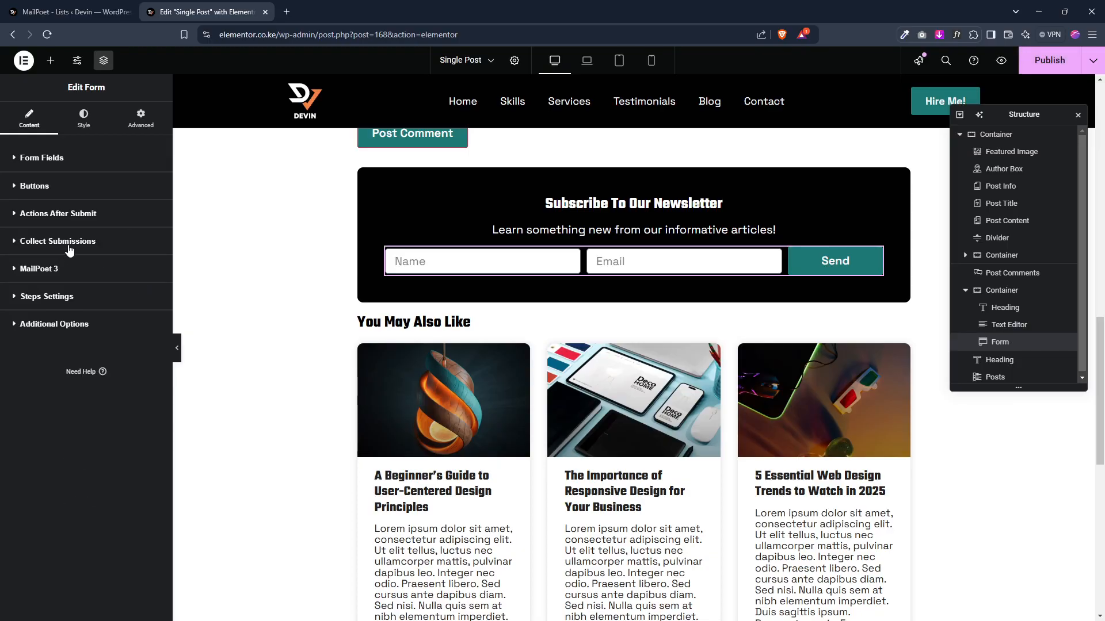
# Step: Check the Collect Submissions settings and open Elementor's Submissions page in a new tab
pyautogui.click(69, 248)
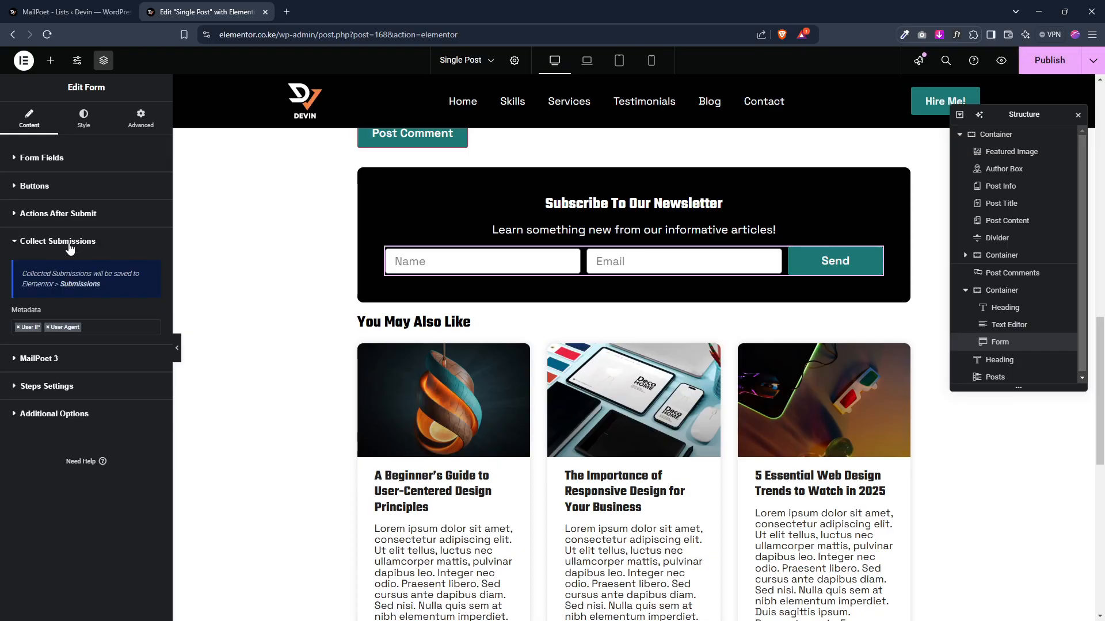
pyautogui.click(68, 12)
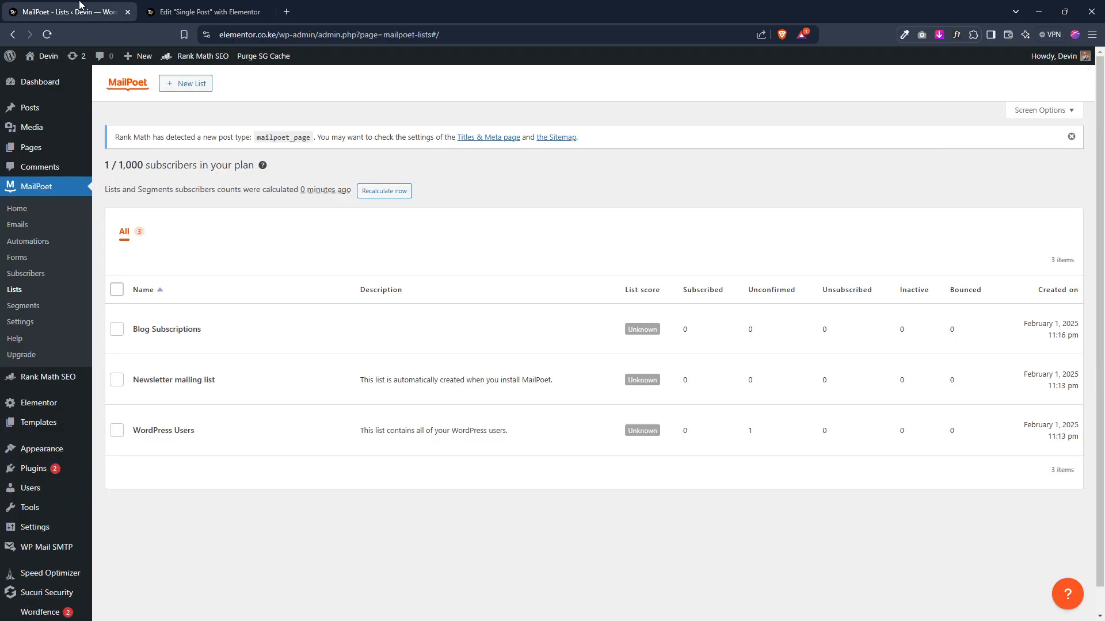
pyautogui.moveTo(43, 403)
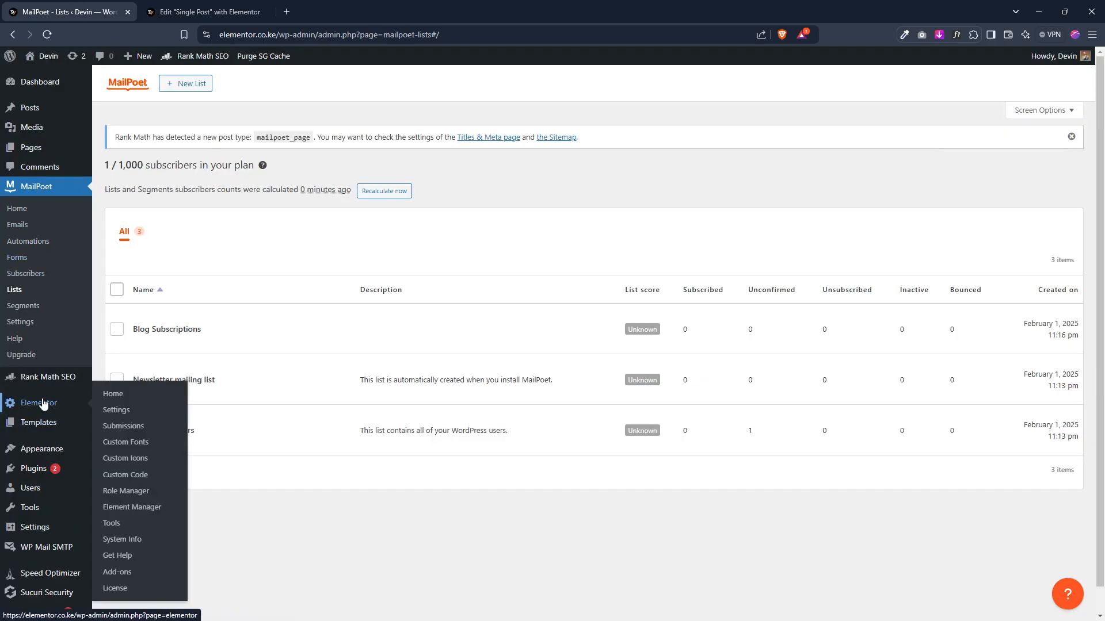
pyautogui.rightClick(110, 425)
pyautogui.click(138, 432)
pyautogui.click(202, 7)
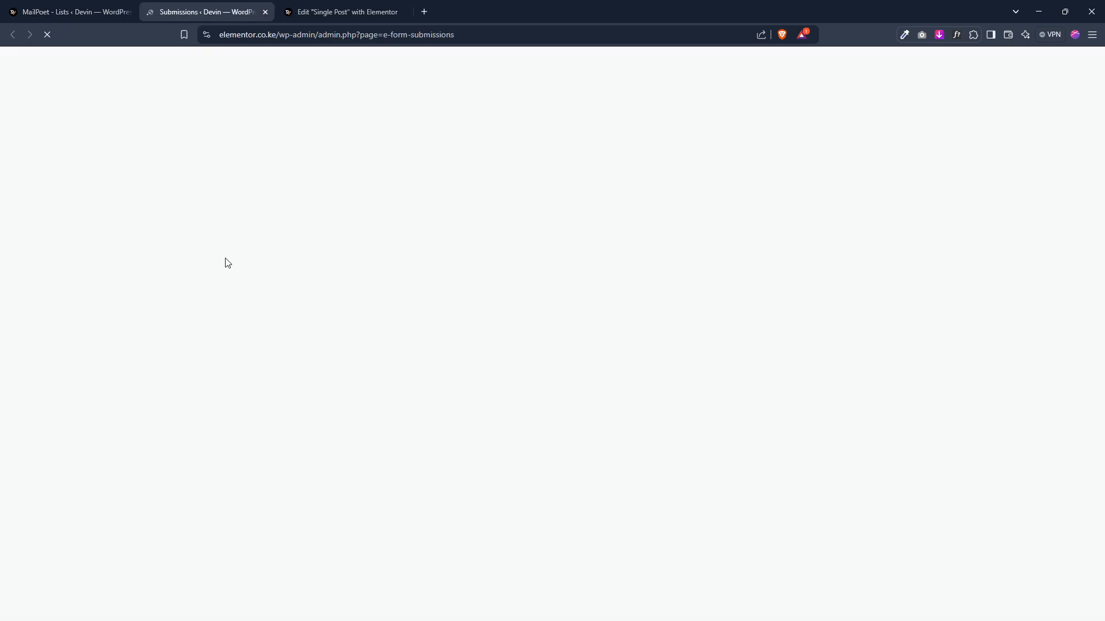
pyautogui.click(341, 7)
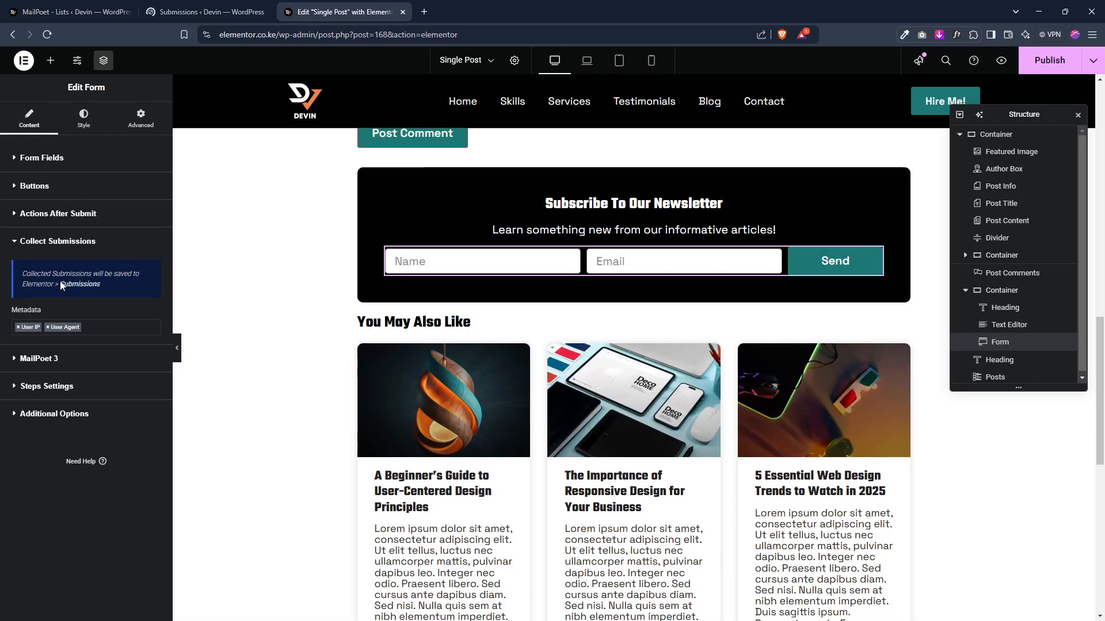
# Step: In the MailPoet 3 settings, choose Blog Subscriptions as the list
pyautogui.click(38, 358)
pyautogui.click(79, 309)
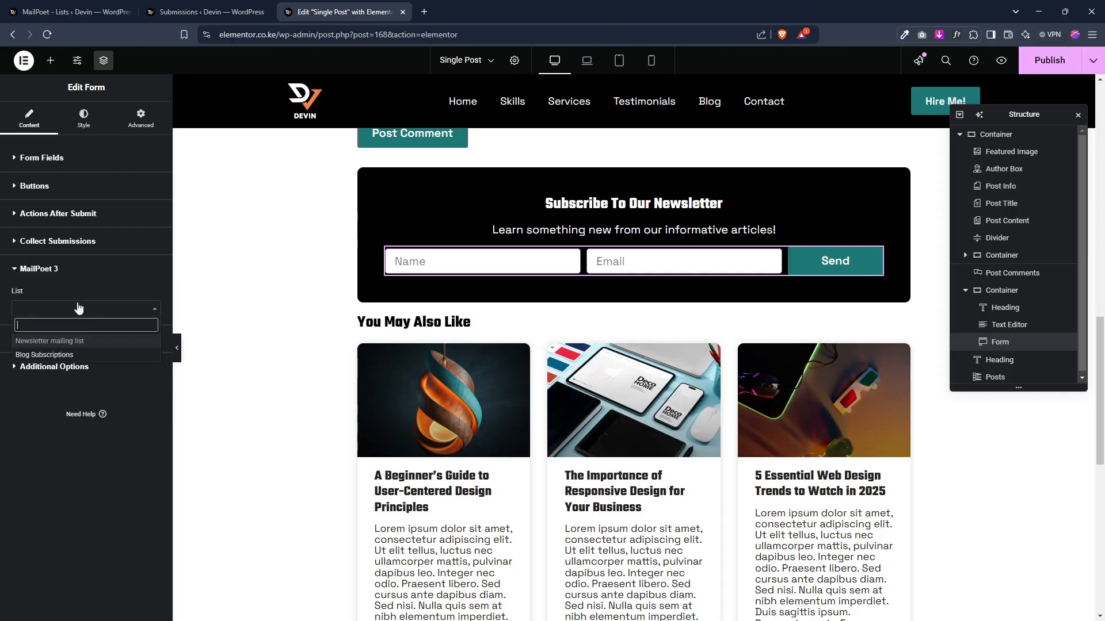
pyautogui.click(60, 354)
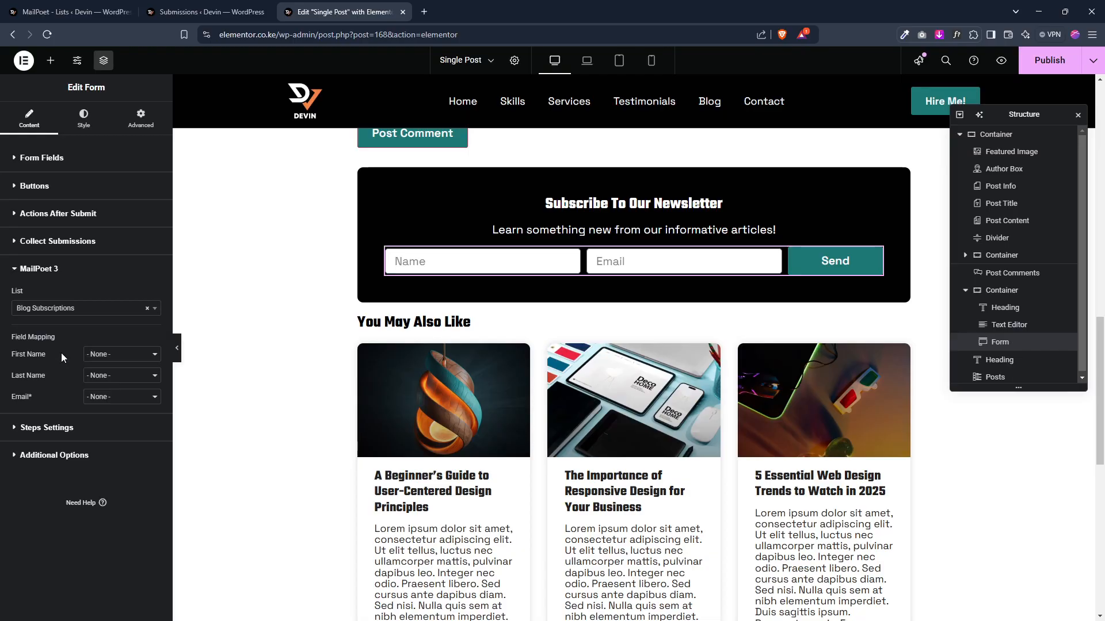
# Step: Map the First Name to the Name field and Email to the Email field
pyautogui.click(105, 358)
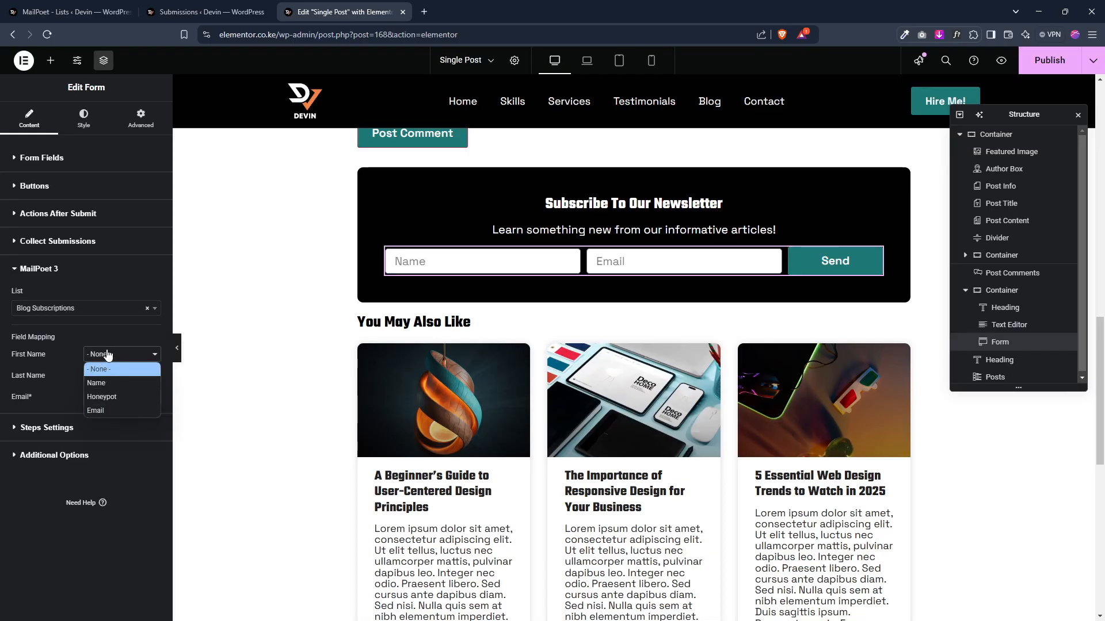
pyautogui.click(106, 382)
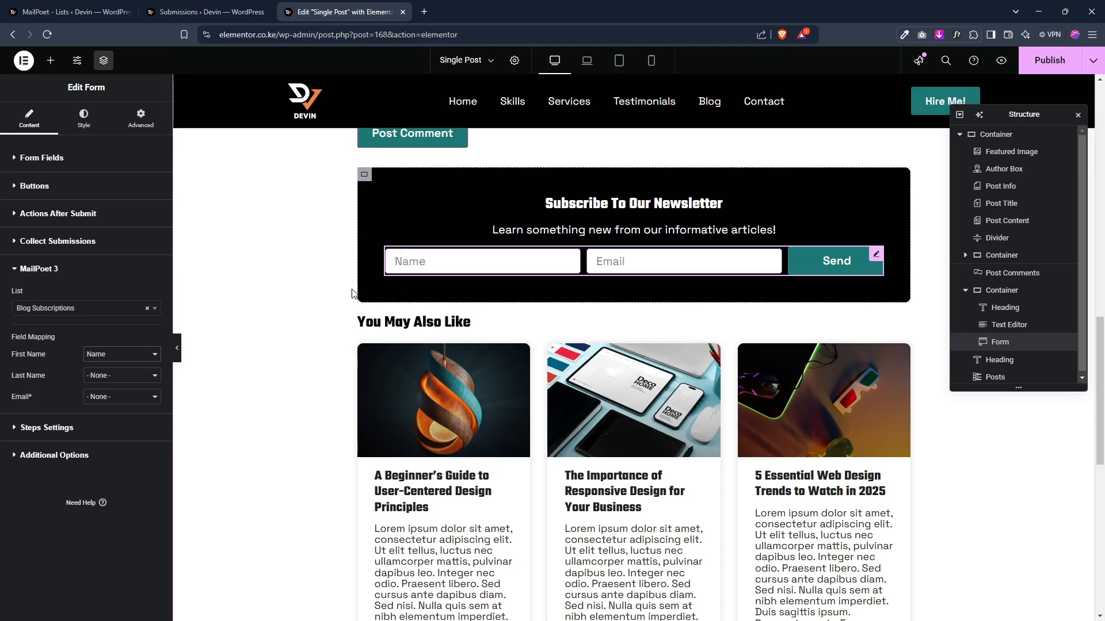
pyautogui.click(114, 397)
pyautogui.click(122, 426)
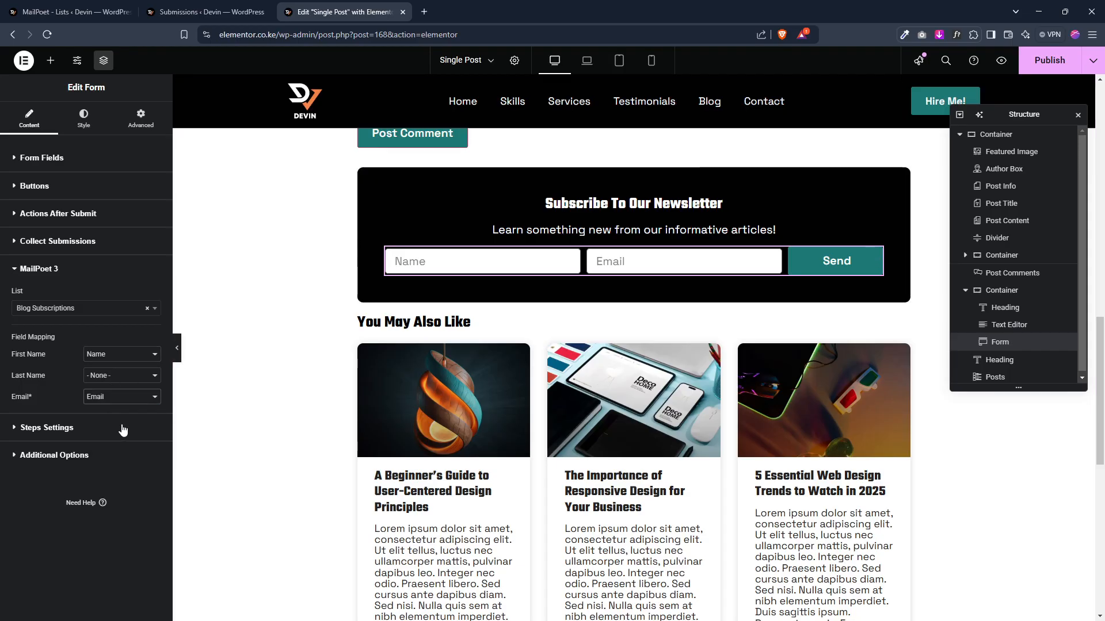
# Step: Publish the template and open its preview
pyautogui.click(1056, 62)
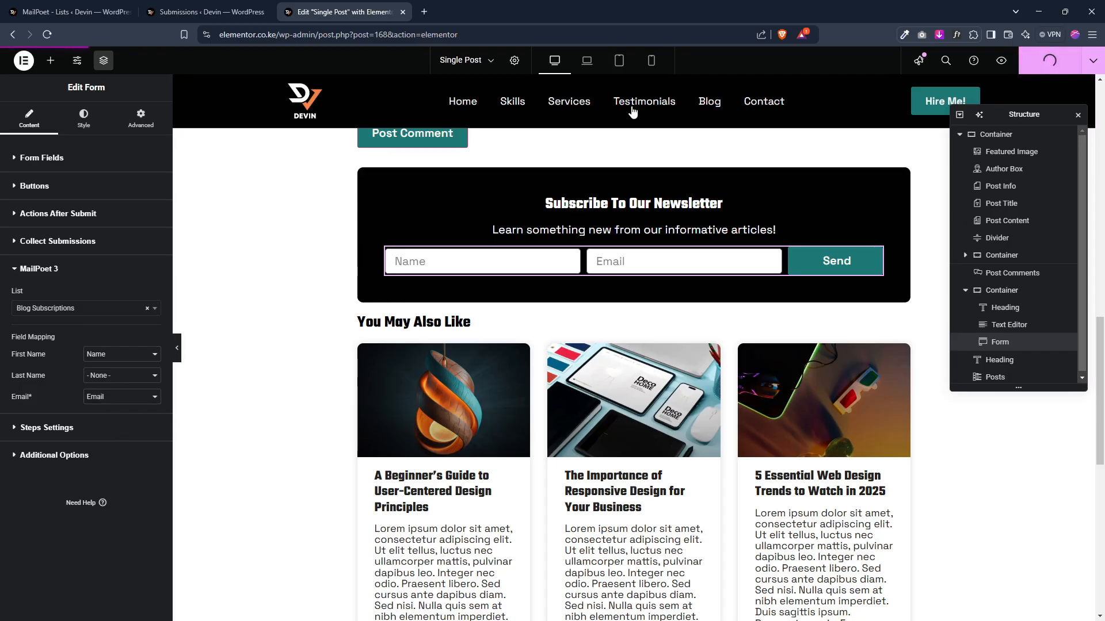
pyautogui.click(1000, 62)
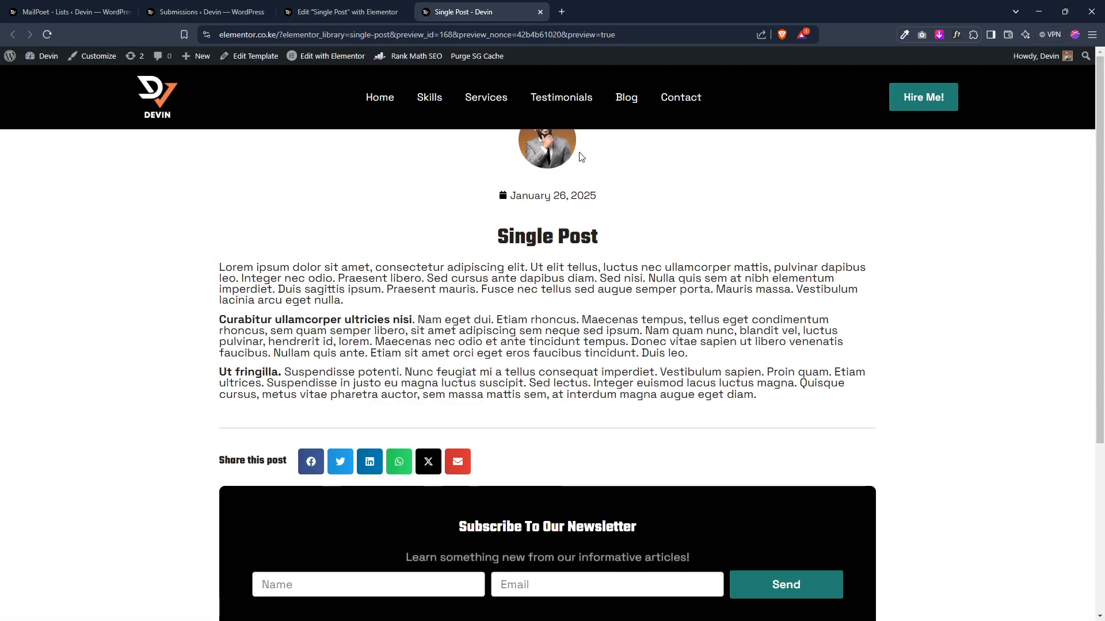
# Step: Go from the template preview to the Blog page and open the user-centered design principles post
pyautogui.click(628, 100)
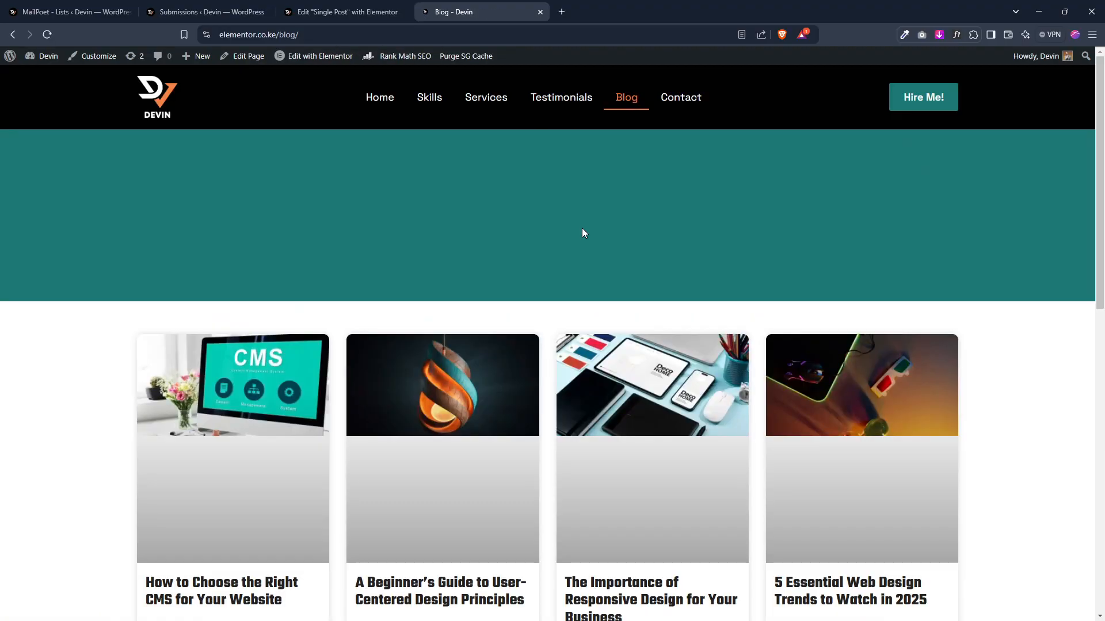
pyautogui.scroll(-5, 582, 228)
pyautogui.click(430, 258)
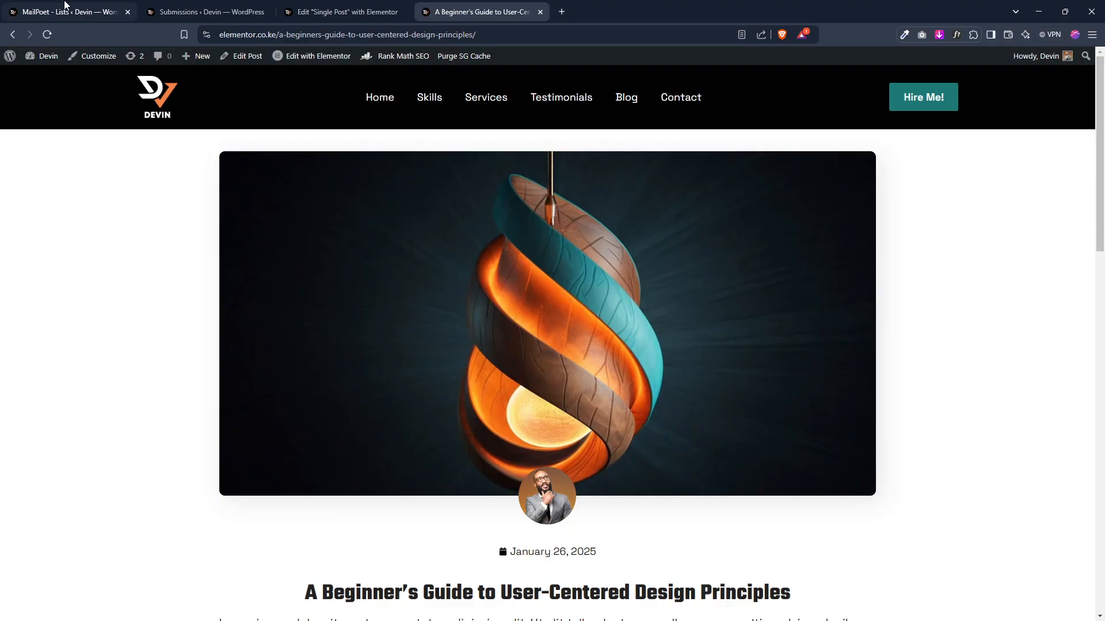
# Step: Submit the post's newsletter form with the name Test and a test e-mail address
pyautogui.click(69, 12)
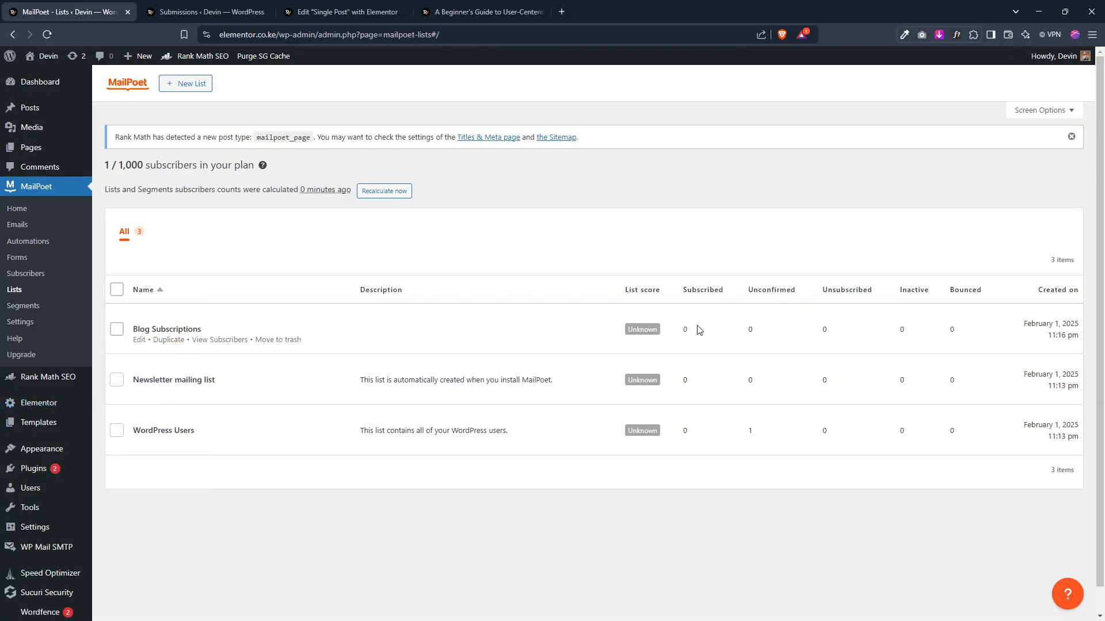
pyautogui.click(494, 4)
pyautogui.scroll(-15, 451, 358)
pyautogui.scroll(4, 330, 401)
pyautogui.click(331, 400)
pyautogui.write('Tes')
pyautogui.write('te')
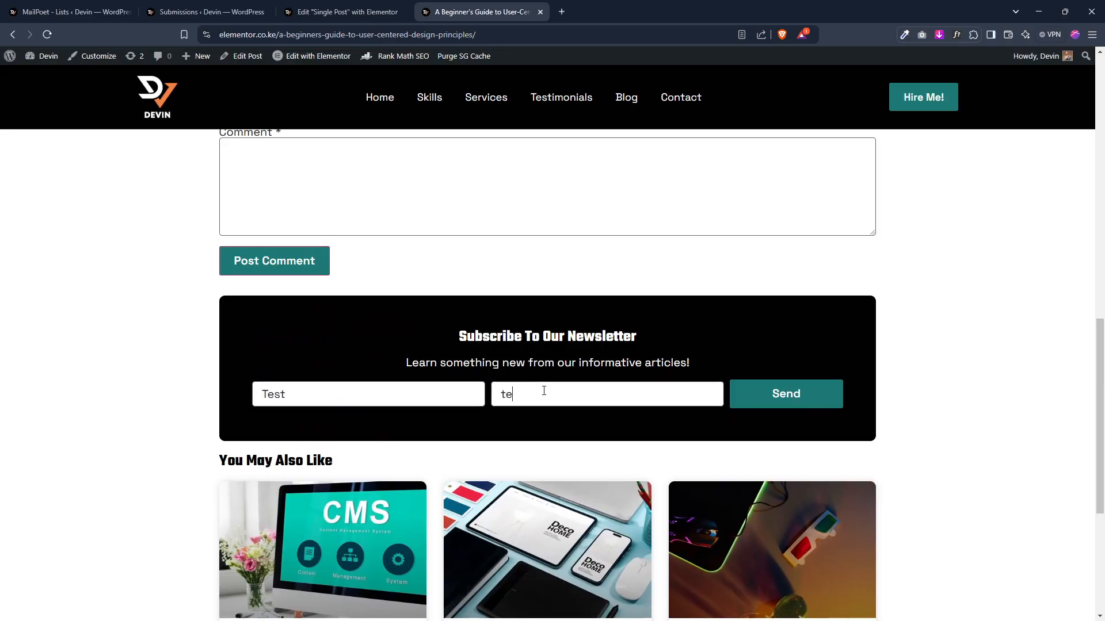
pyautogui.write('st@test.com')
pyautogui.click(805, 401)
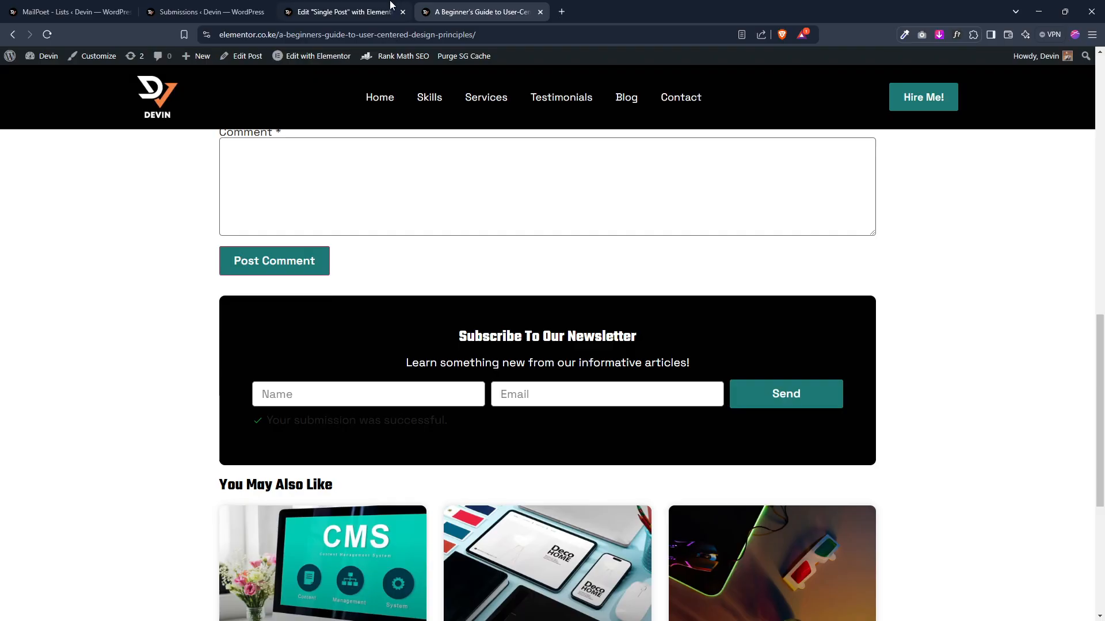
# Step: In the form's Additional Options, enable custom messages and set the Form ID to subscribe_form
pyautogui.click(354, 11)
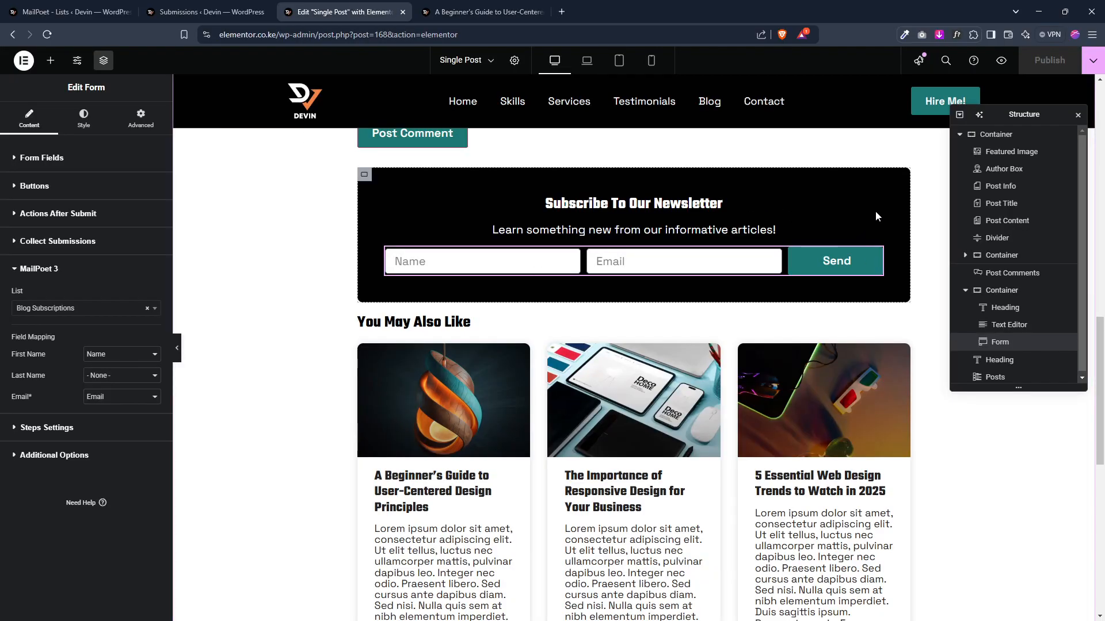
pyautogui.click(57, 457)
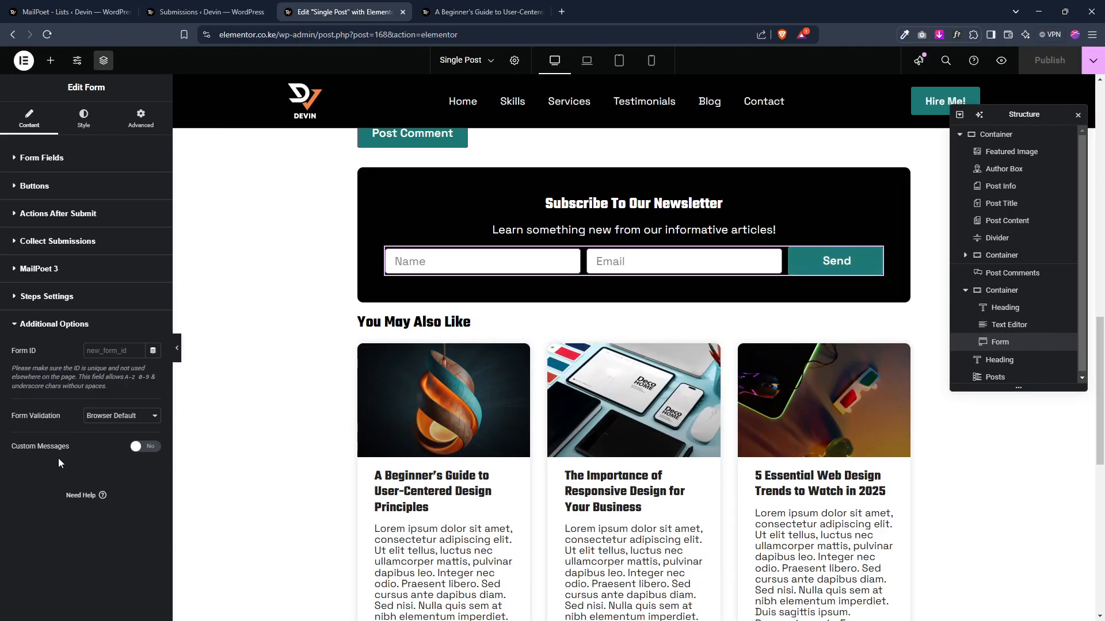
pyautogui.click(150, 450)
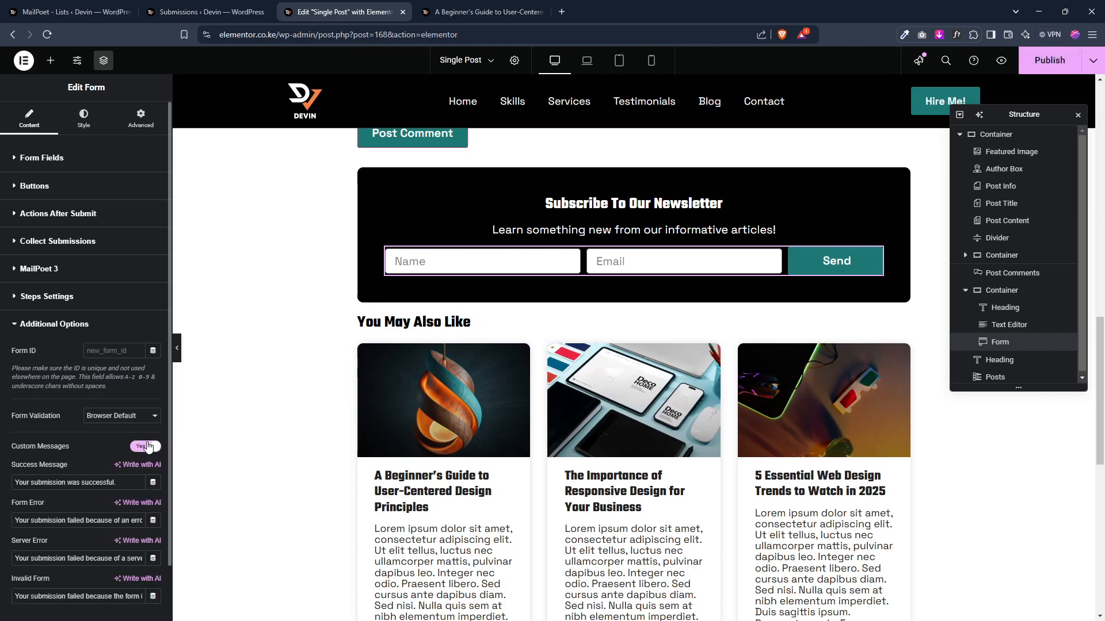
pyautogui.click(108, 347)
pyautogui.write('subscribe_form')
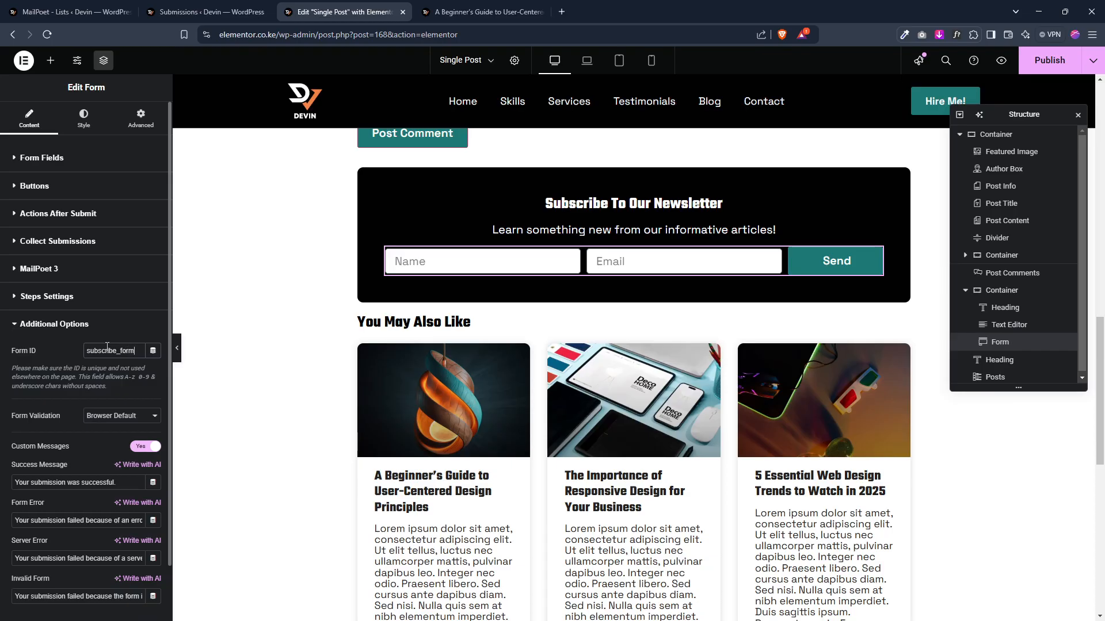
pyautogui.scroll(-2, 58, 460)
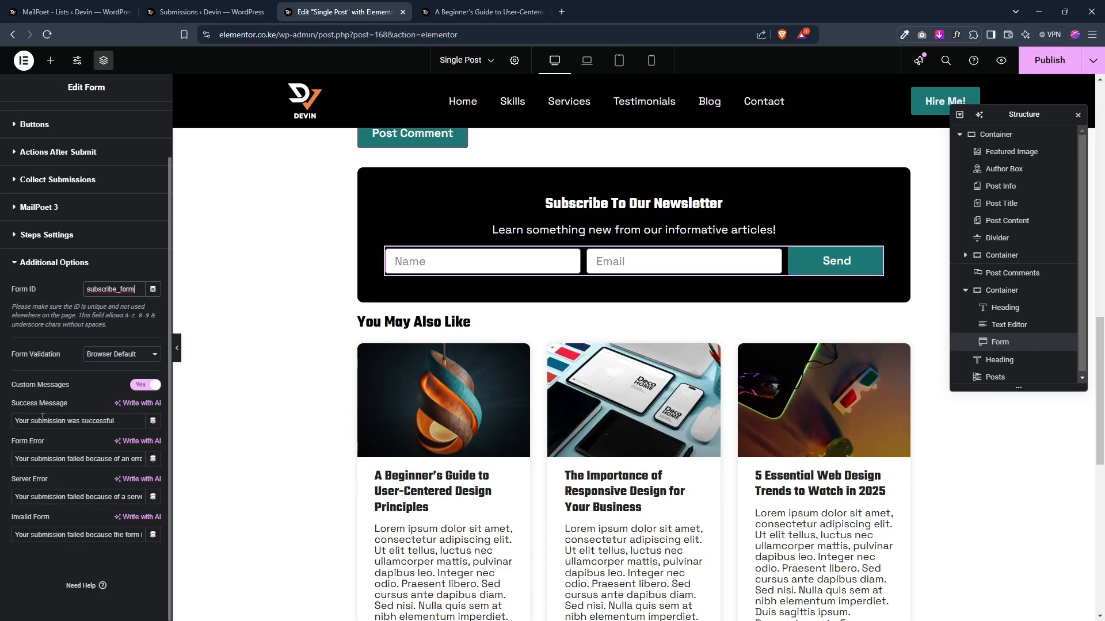
# Step: Change the success message to "You were subscribed successfully!"
pyautogui.moveTo(31, 422); pyautogui.dragTo(165, 431)
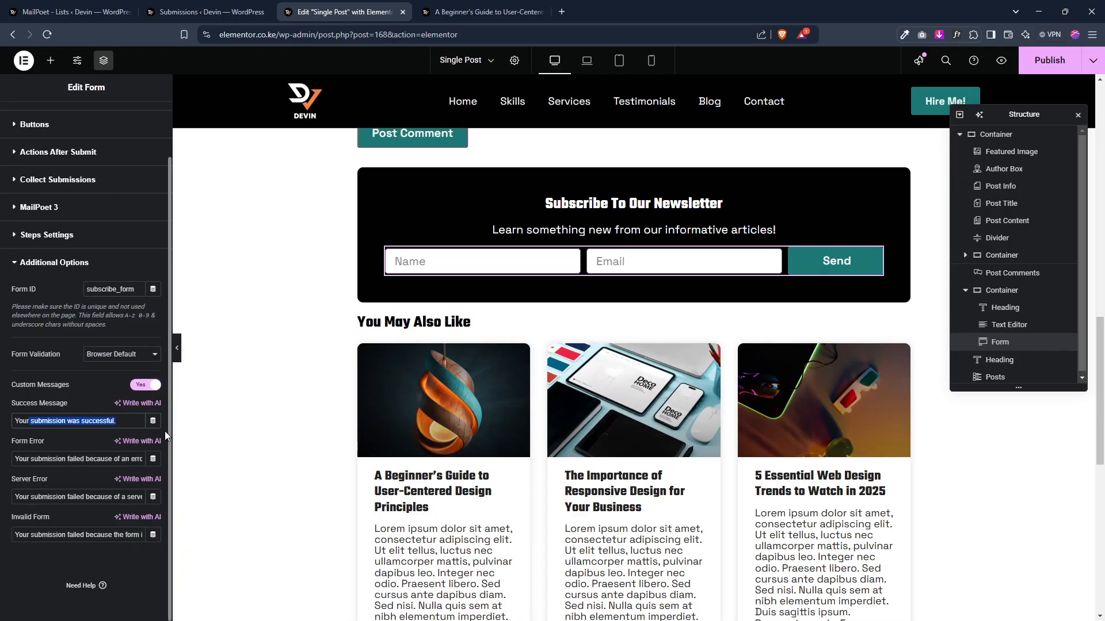
pyautogui.press('BackSpace')
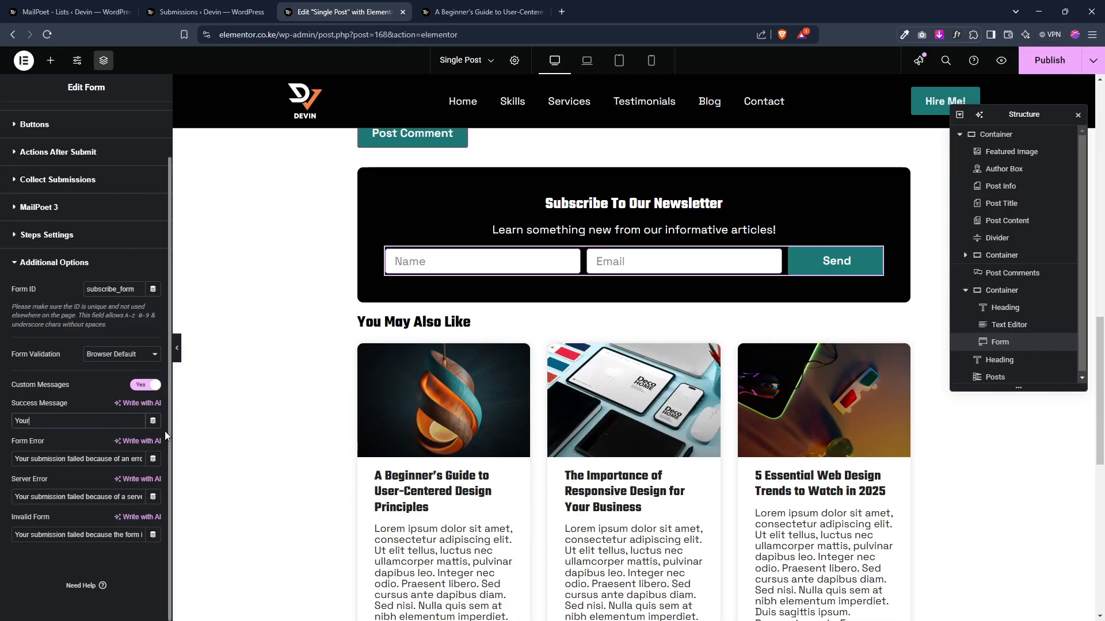
pyautogui.write('were subs')
pyautogui.write('cribed su')
pyautogui.write('cees')
pyautogui.press('BackSpace')
pyautogui.write('sffully!')
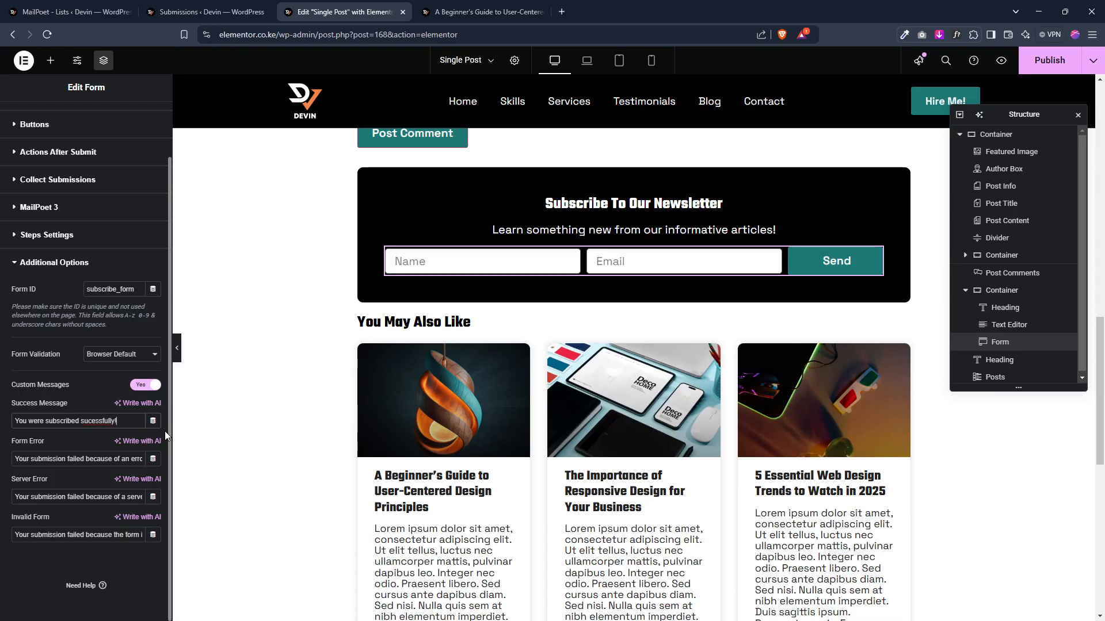
pyautogui.click(92, 420)
pyautogui.write('c')
# Step: Set the success, error and inline message colors to the global White color and publish the template
pyautogui.scroll(1, 69, 184)
pyautogui.click(83, 130)
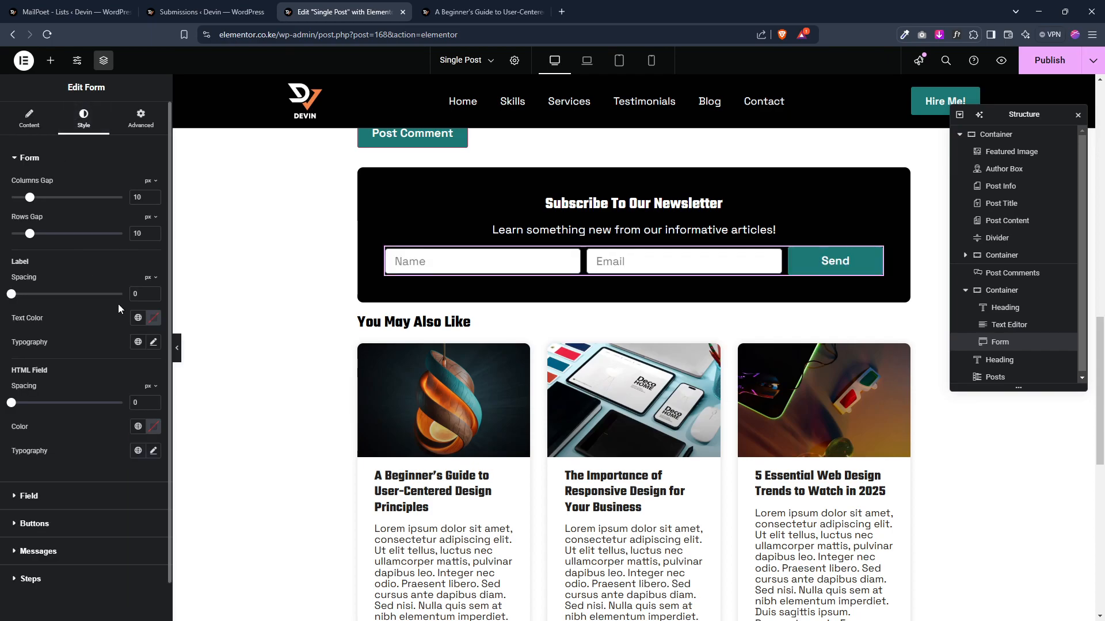
pyautogui.click(75, 554)
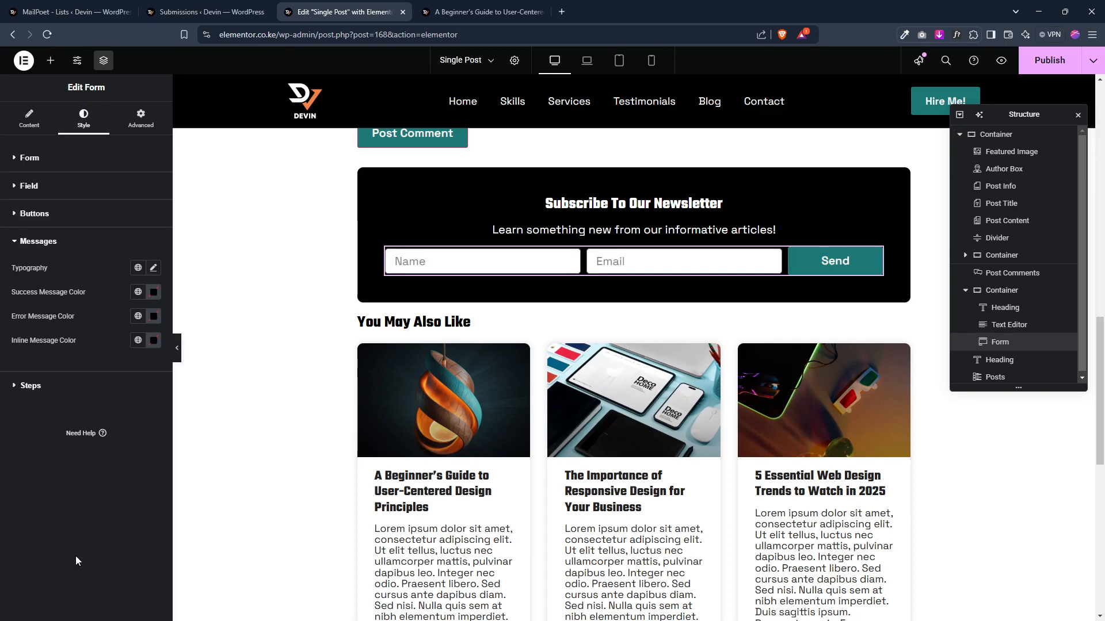
pyautogui.click(138, 293)
pyautogui.click(64, 462)
pyautogui.click(138, 318)
pyautogui.click(80, 484)
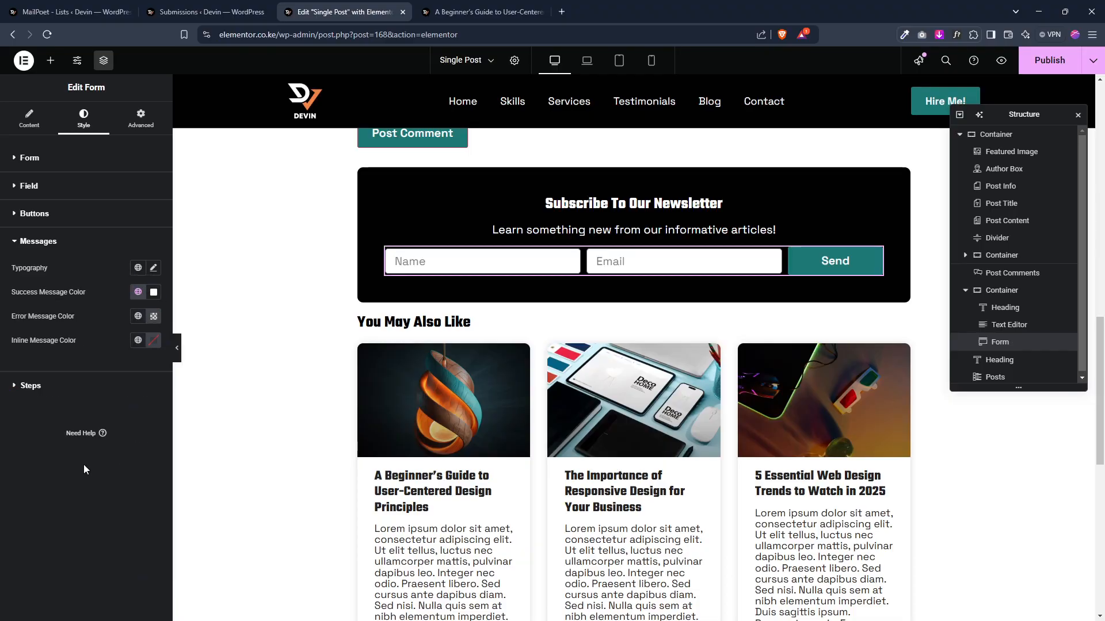
pyautogui.click(138, 340)
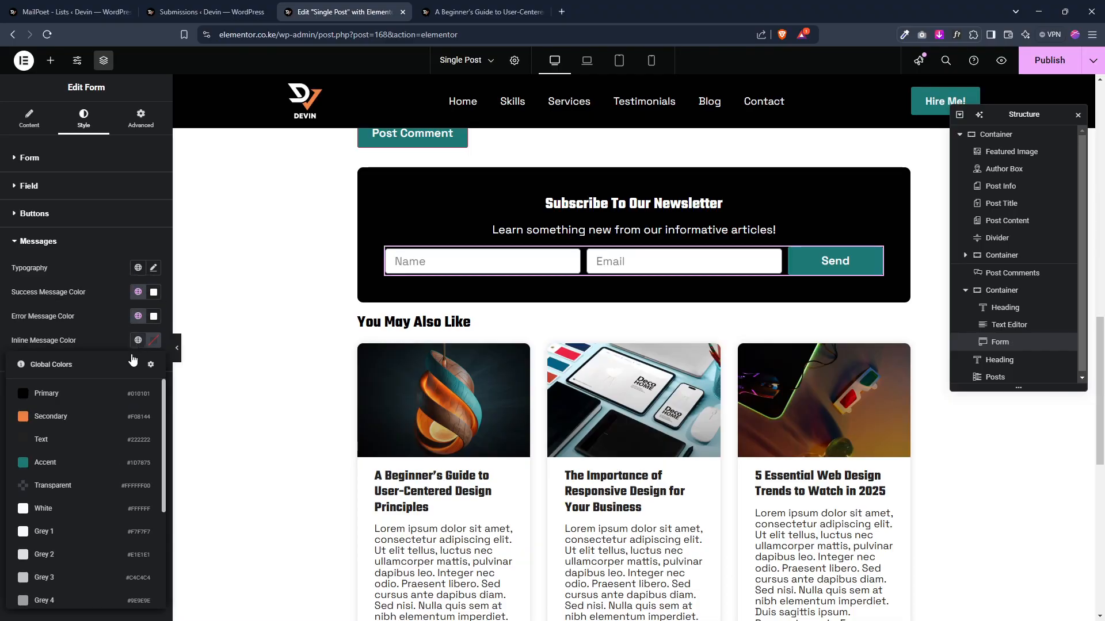
pyautogui.click(81, 508)
pyautogui.click(1048, 60)
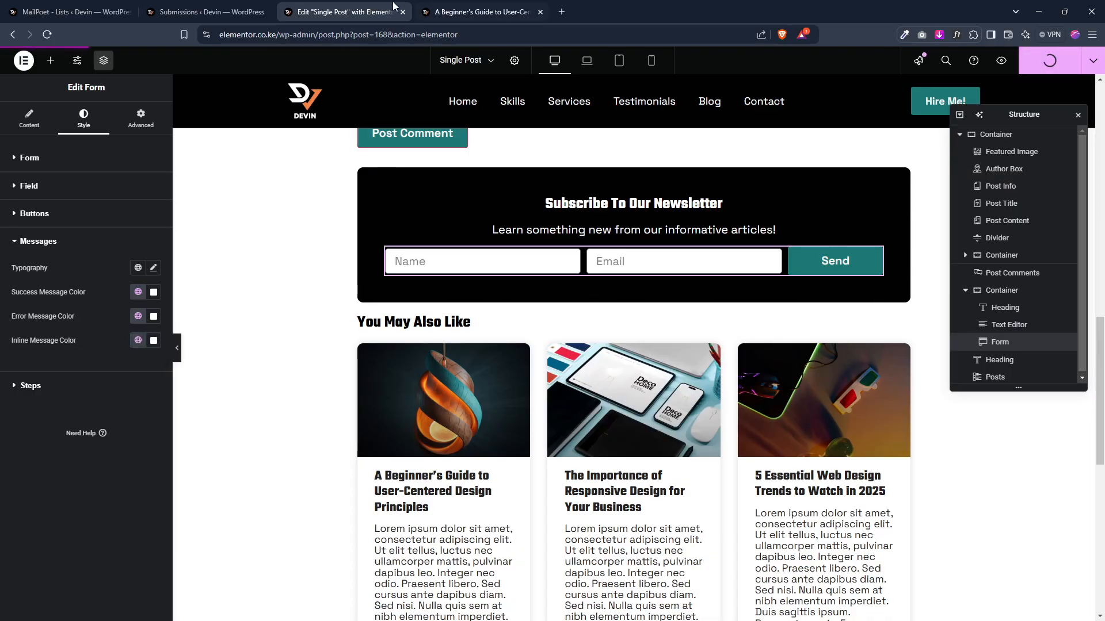
# Step: Reload the blog post and submit the newsletter form with the name Test 2 and a second test e-mail address
pyautogui.click(456, 4)
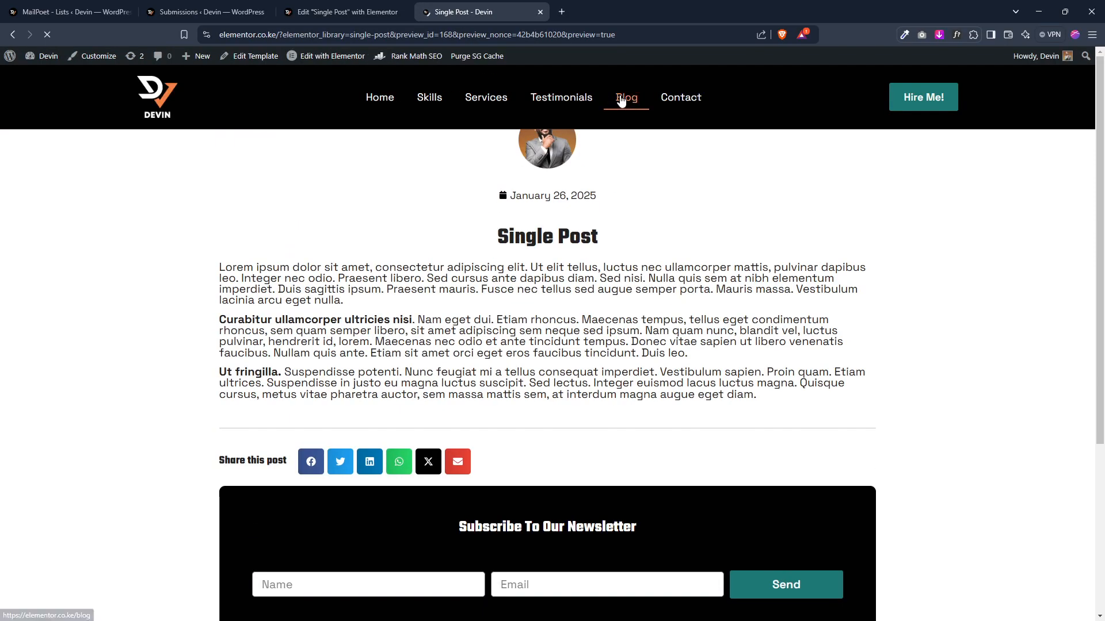
pyautogui.rightClick(621, 101)
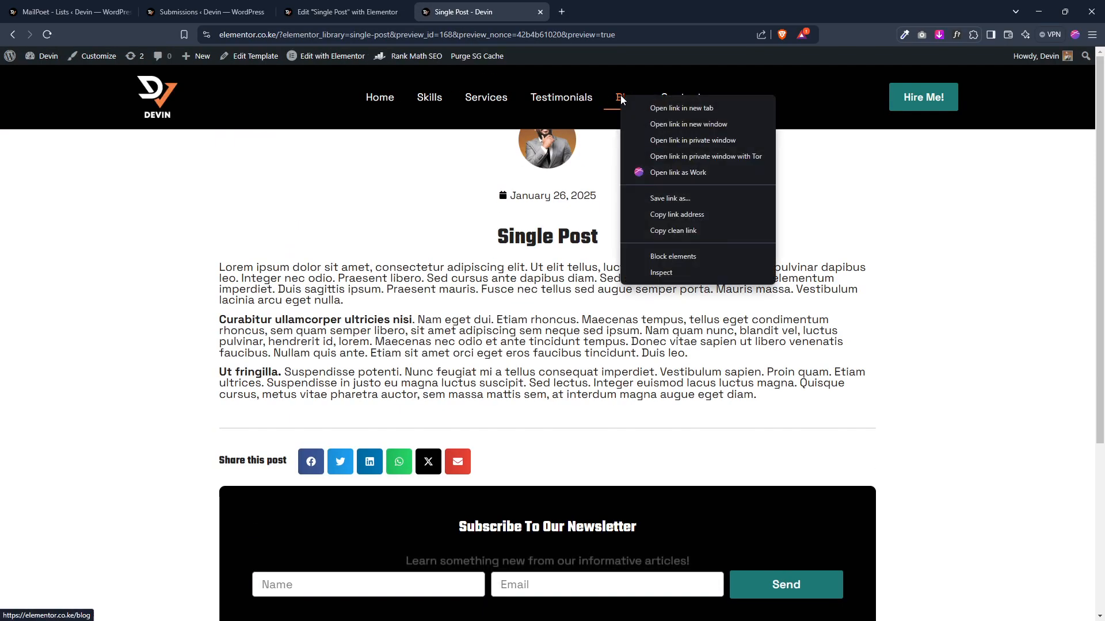
pyautogui.press('Escape')
pyautogui.click(13, 35)
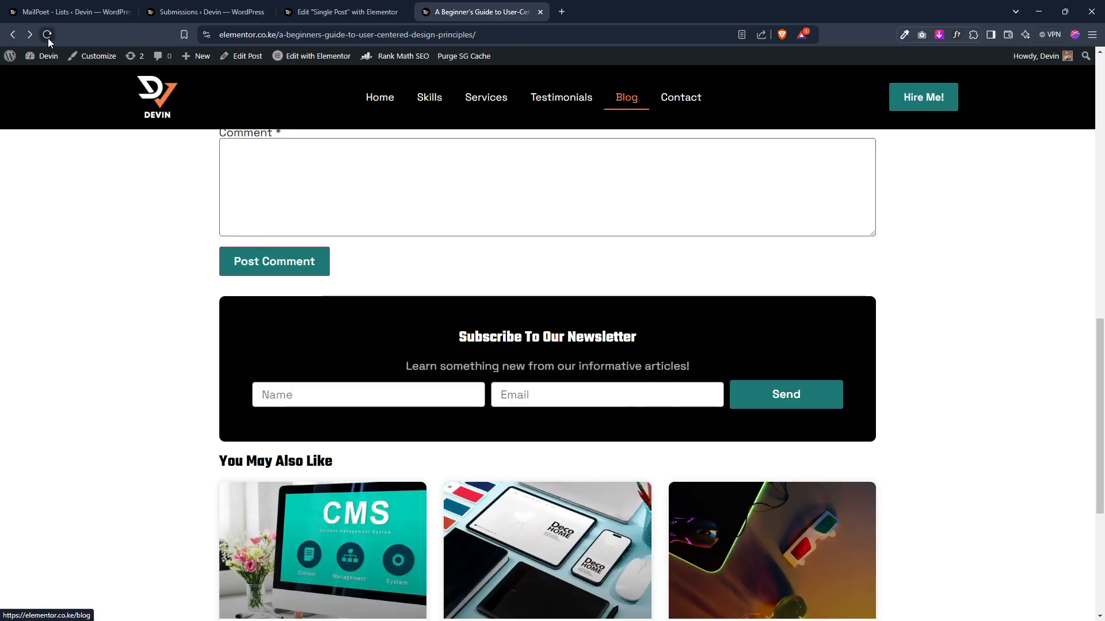
pyautogui.click(48, 35)
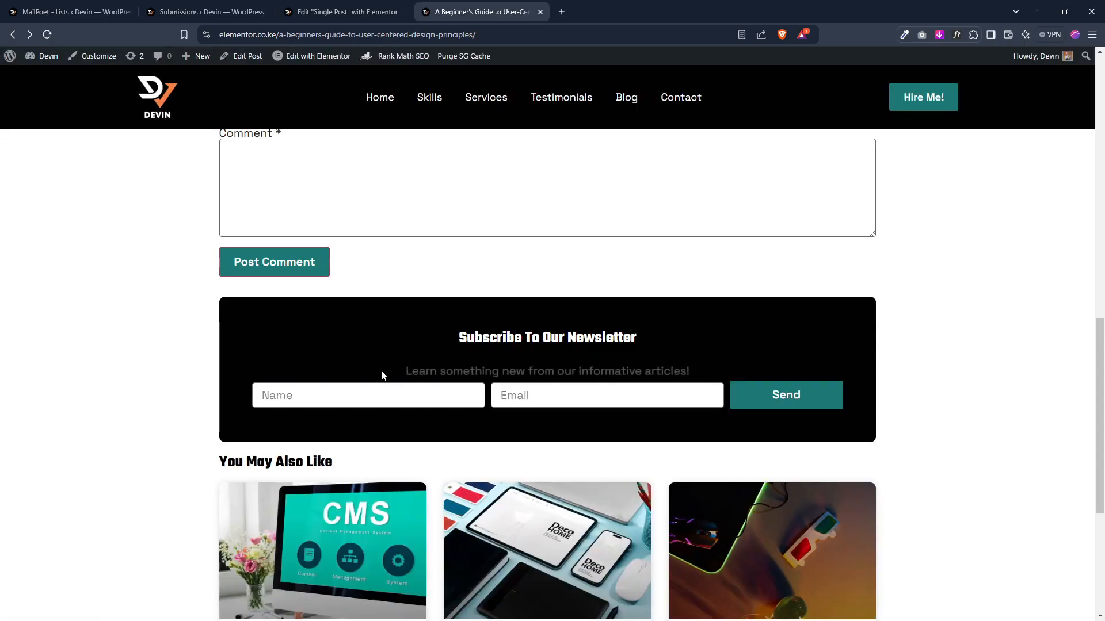
pyautogui.click(361, 395)
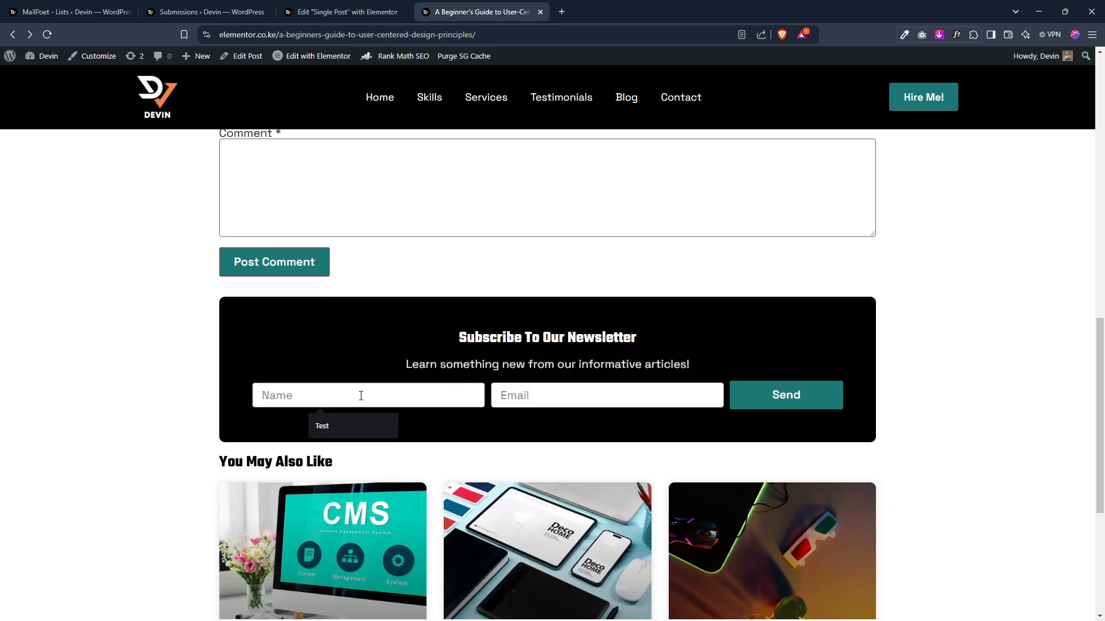
pyautogui.write('Test 2')
pyautogui.click(535, 396)
pyautogui.write('test2@test.com')
pyautogui.click(788, 388)
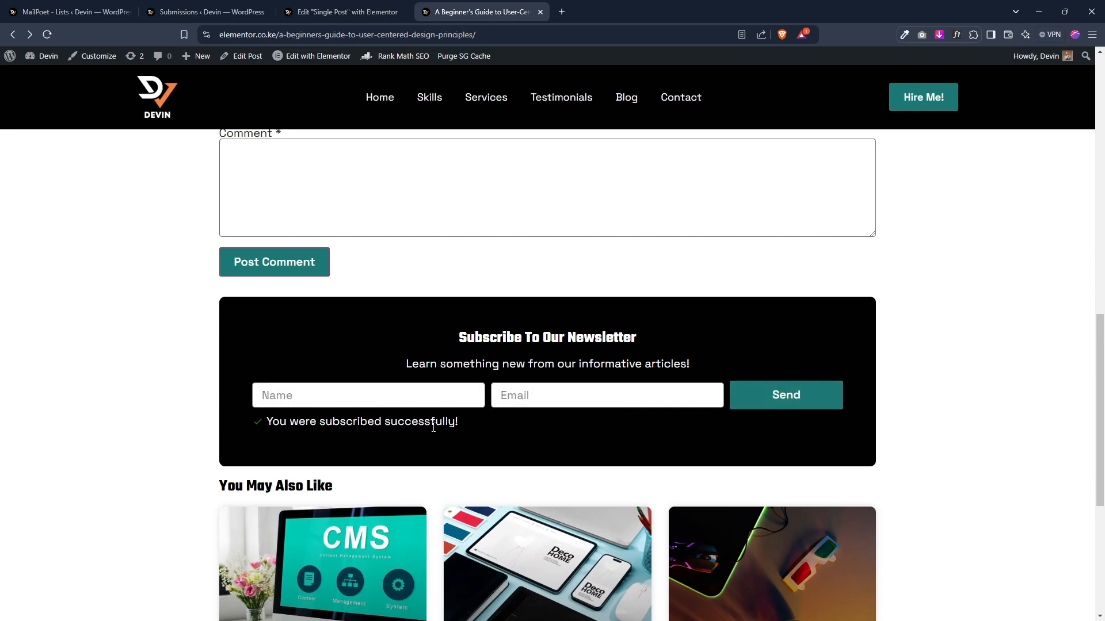
# Step: Refresh the MailPoet lists and review the Blog Subscriptions list and the subscribers page
pyautogui.click(58, 11)
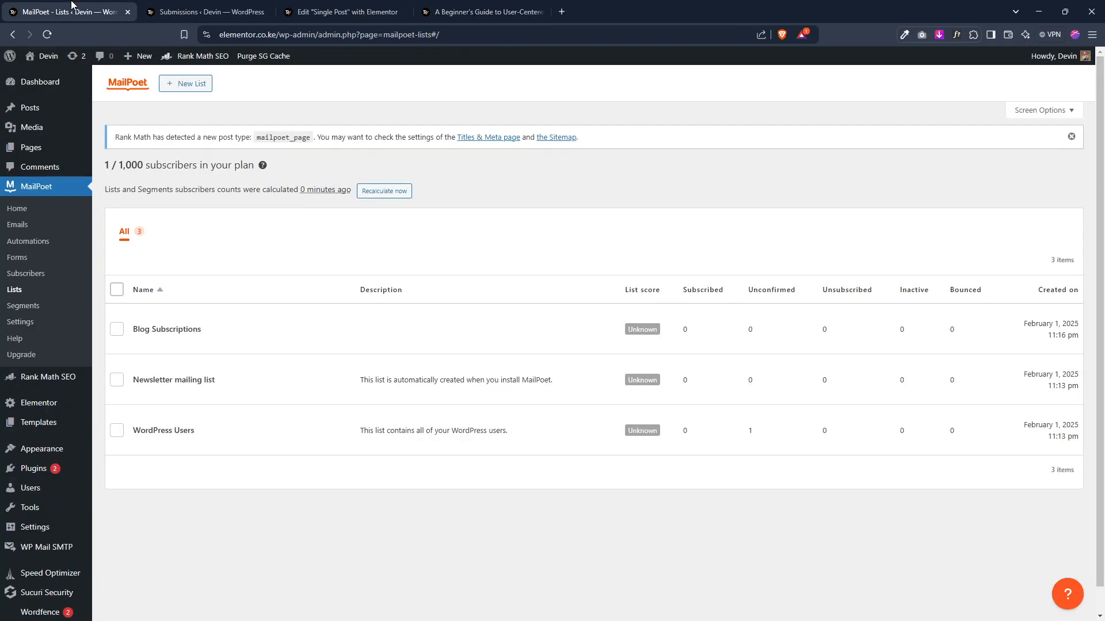
pyautogui.click(49, 39)
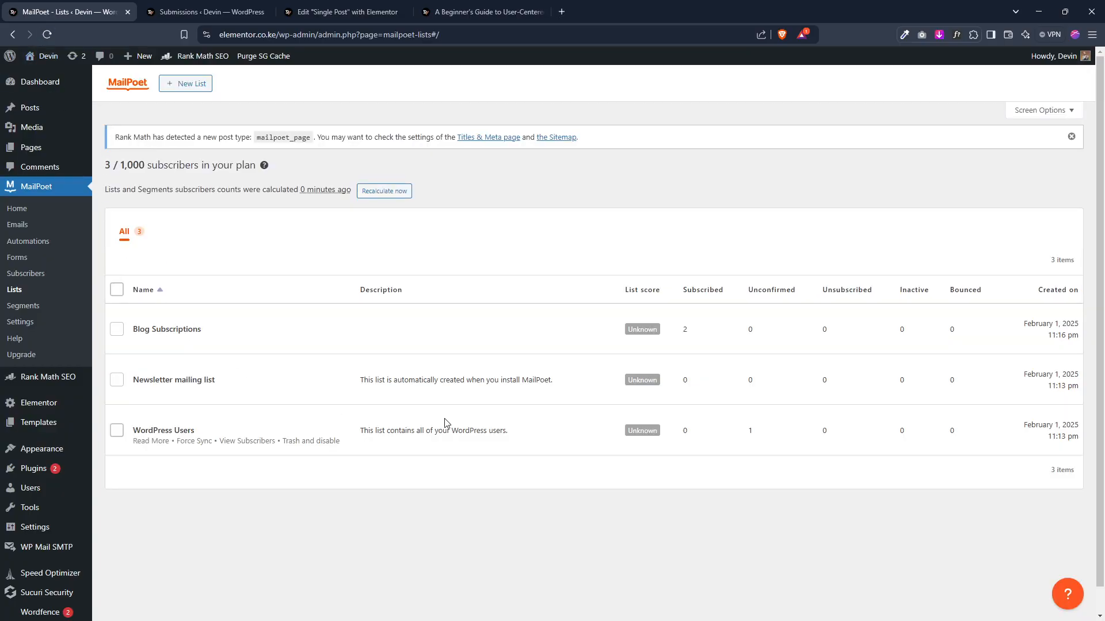
pyautogui.click(154, 330)
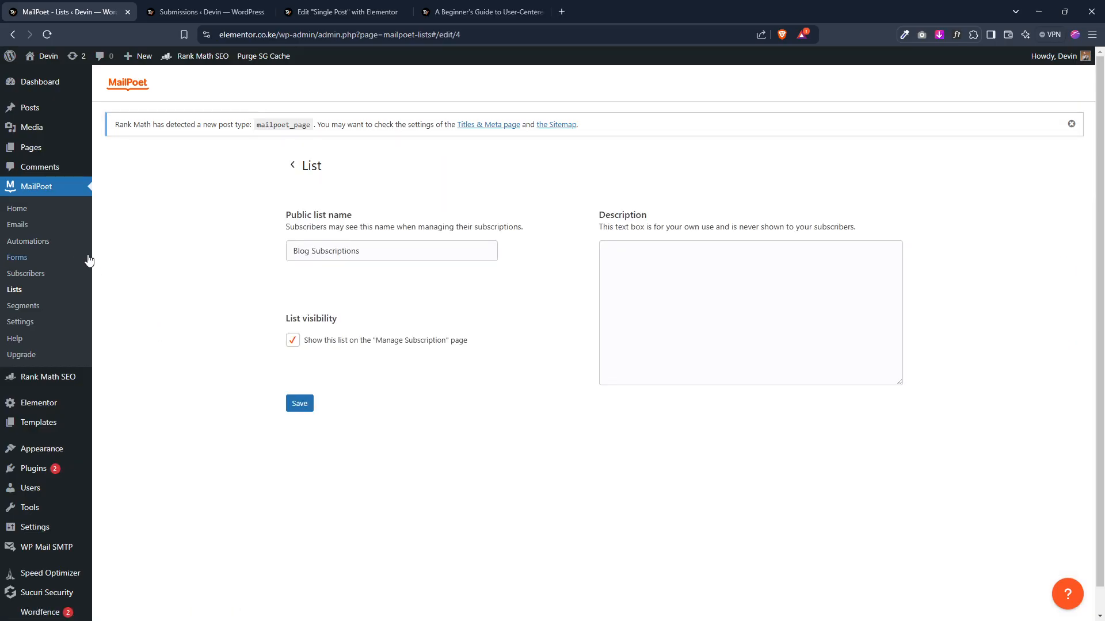
pyautogui.click(23, 277)
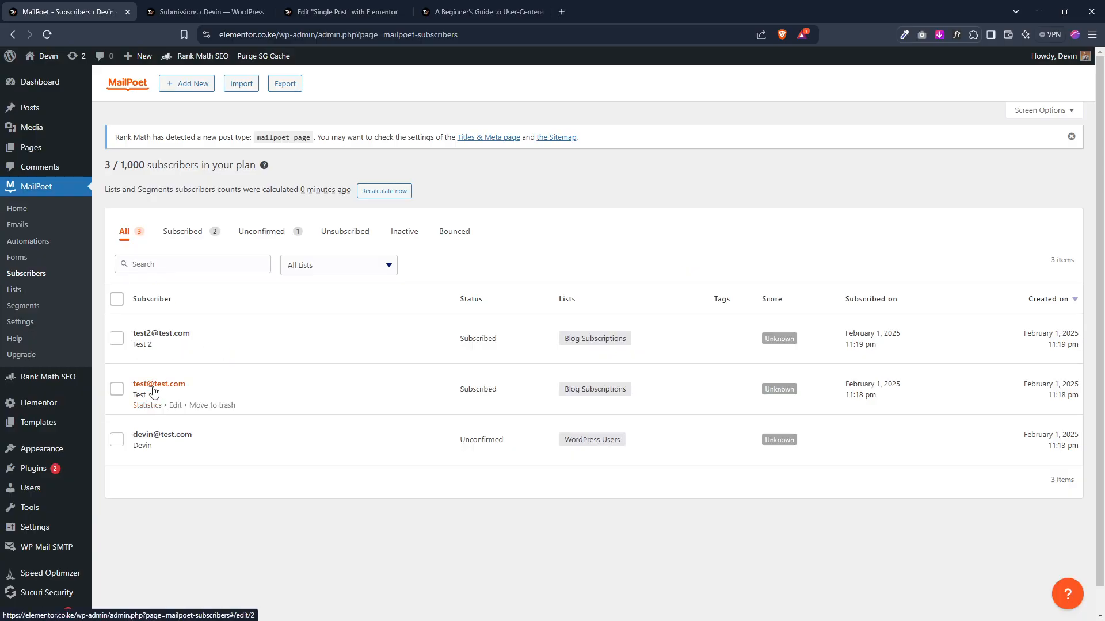
pyautogui.click(172, 333)
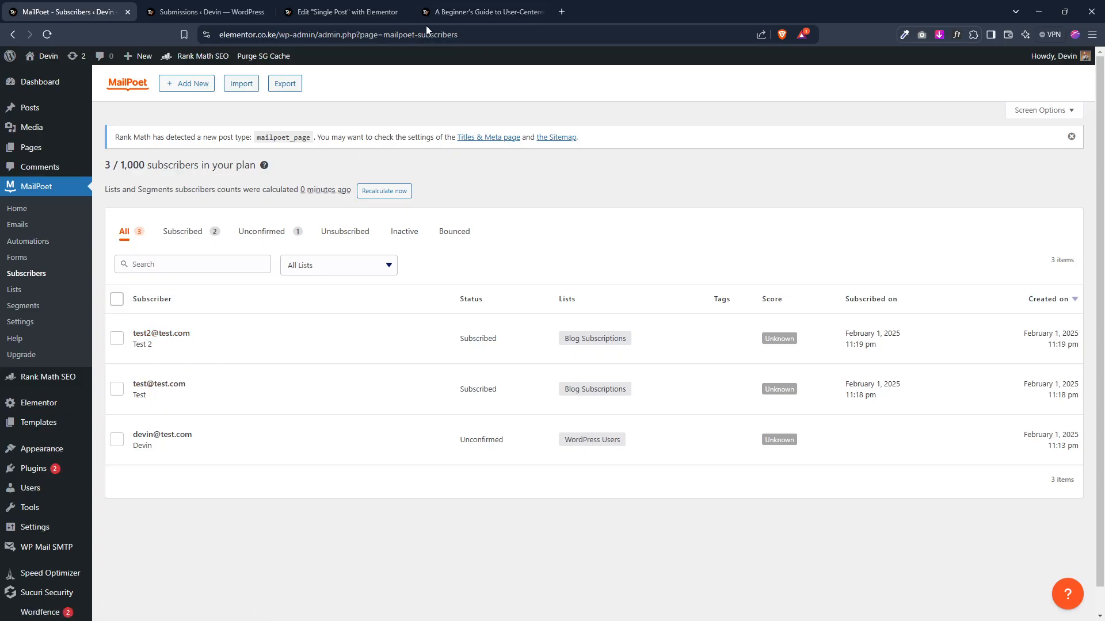
# Step: Start a new newsletter from the Emails page and browse its template categories
pyautogui.click(24, 229)
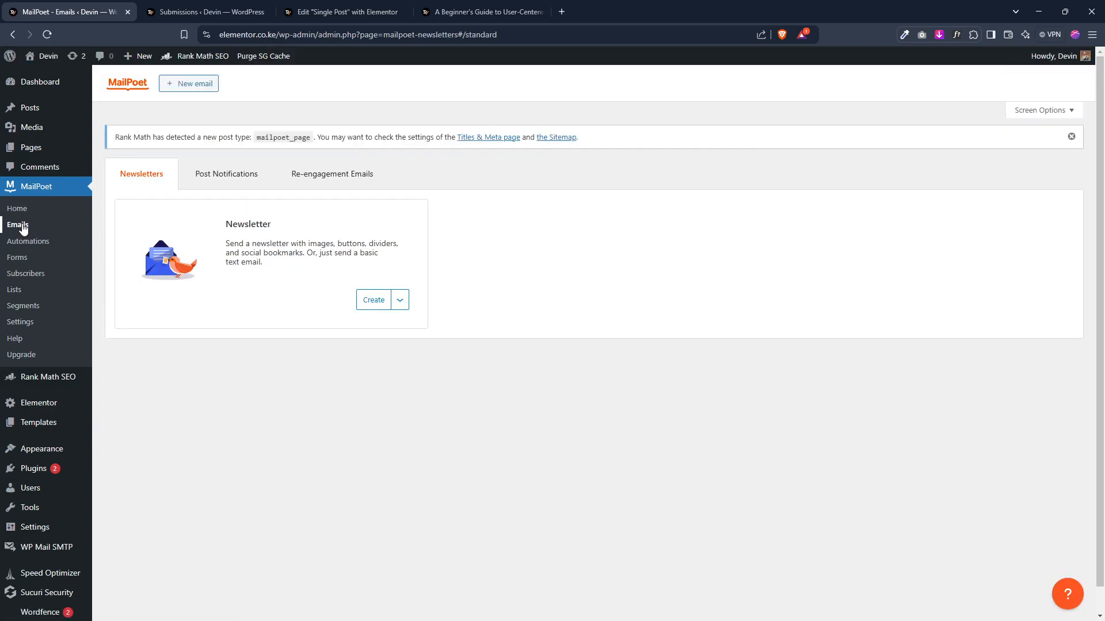
pyautogui.click(370, 302)
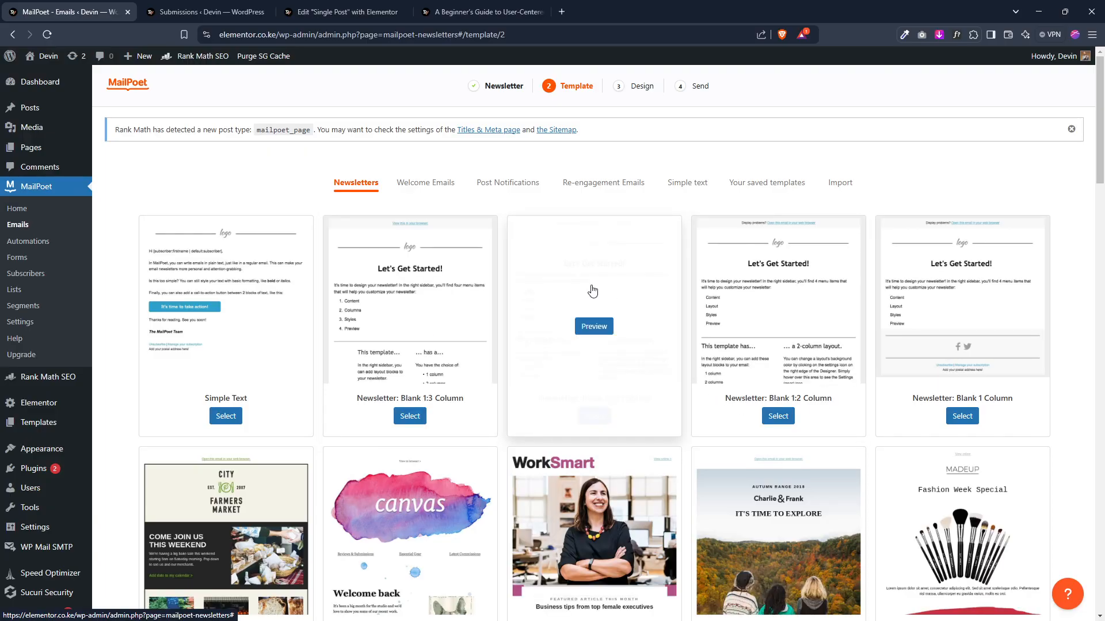
pyautogui.click(423, 183)
pyautogui.click(511, 183)
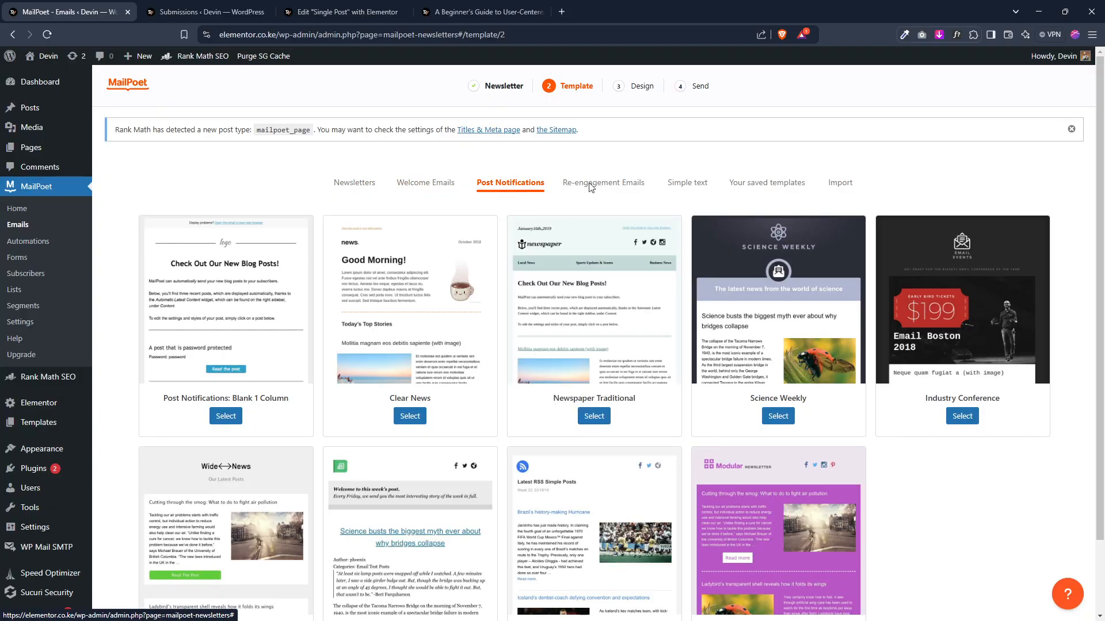
# Step: Browse the Newsletters, Post Notifications and Re-engagement Emails sections of the Emails page
pyautogui.click(15, 225)
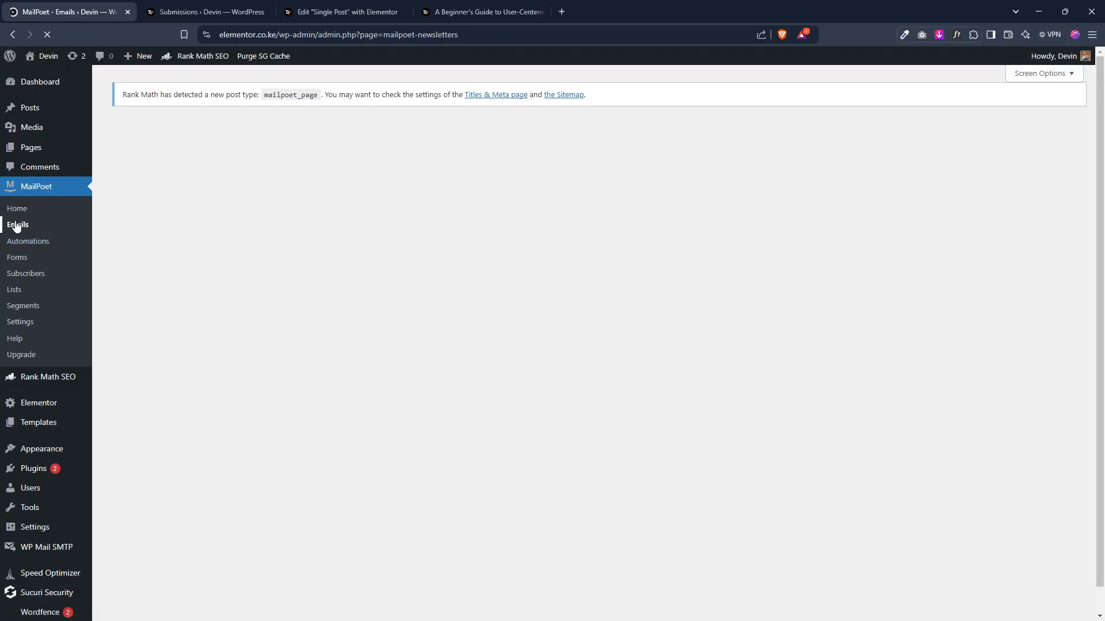
pyautogui.click(223, 187)
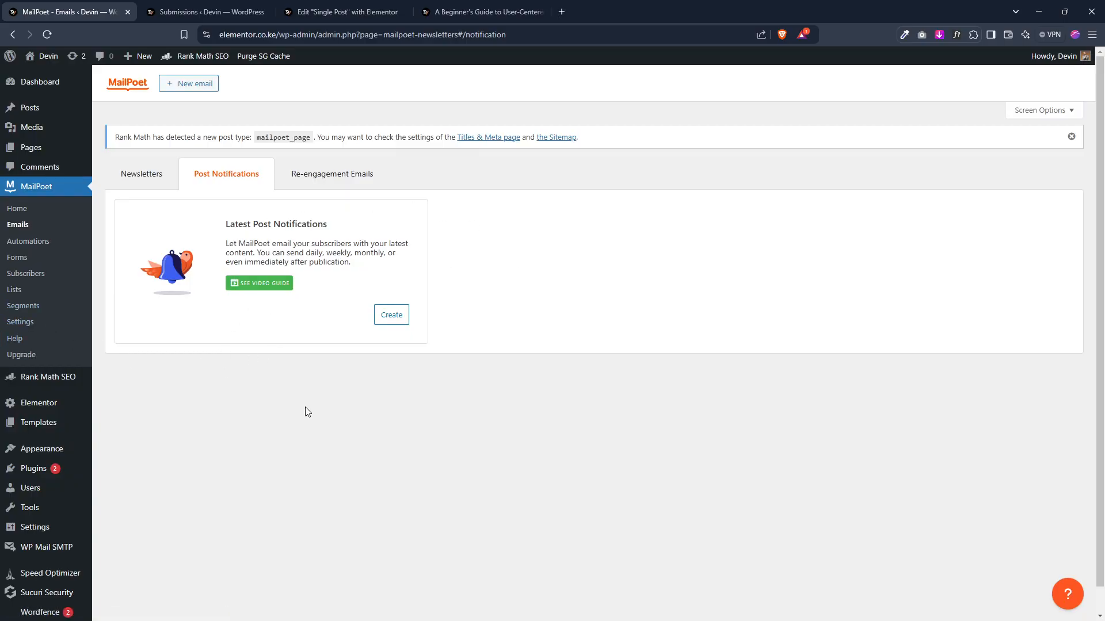
pyautogui.click(332, 180)
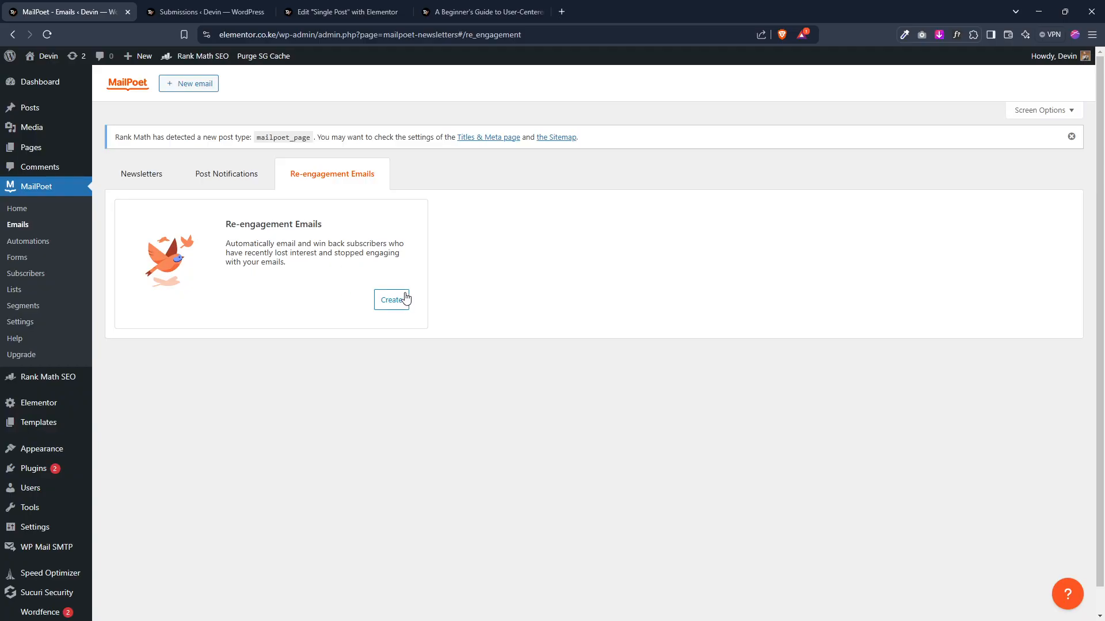
pyautogui.click(143, 182)
pyautogui.click(239, 184)
pyautogui.click(319, 184)
pyautogui.click(121, 184)
pyautogui.click(235, 180)
pyautogui.click(334, 180)
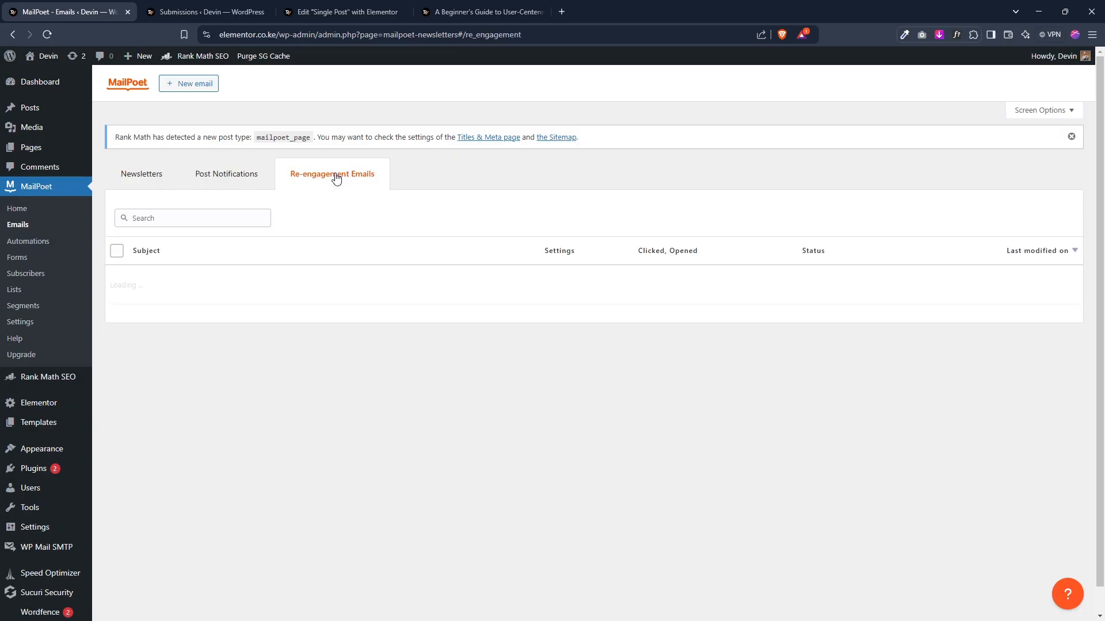
pyautogui.click(245, 175)
pyautogui.click(160, 175)
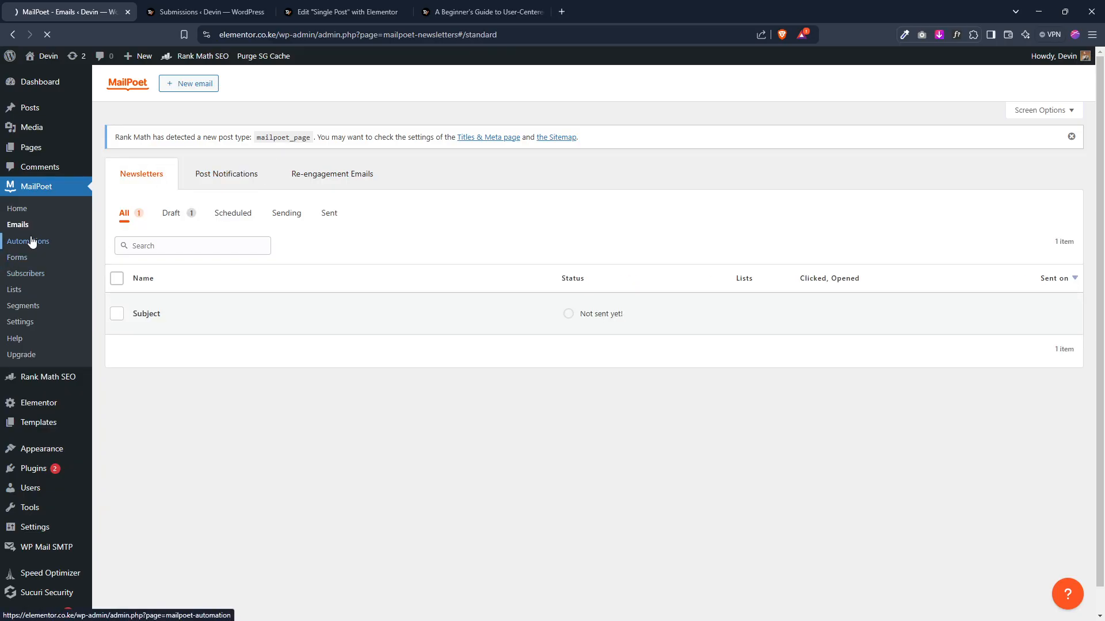
# Step: Open the MailPoet Automations page and browse its essential automation templates
pyautogui.click(32, 241)
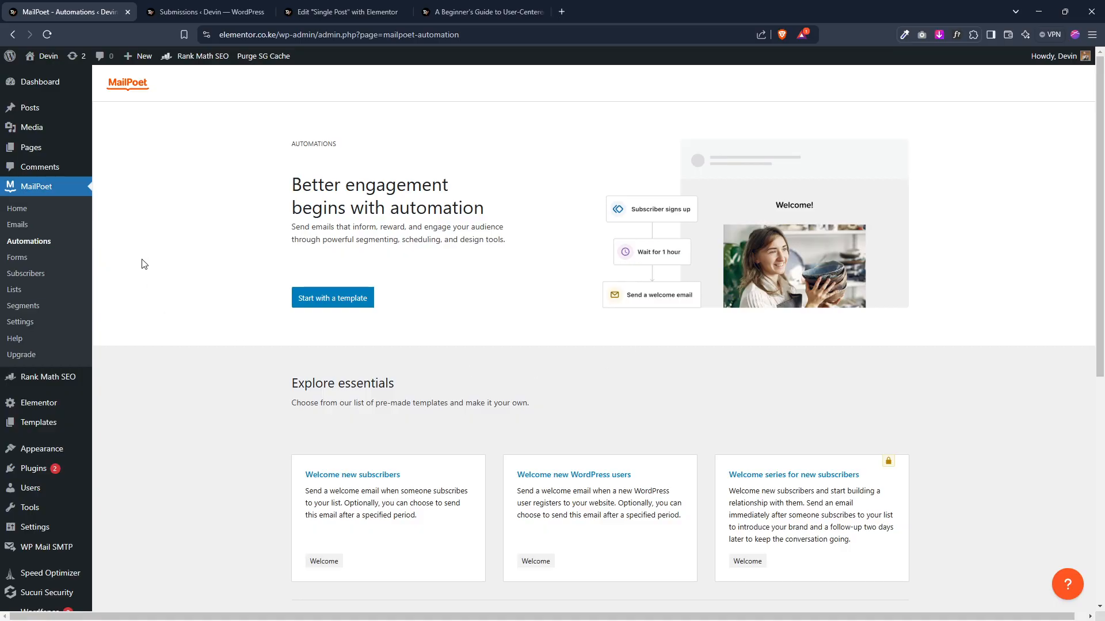
pyautogui.scroll(-2, 106, 340)
pyautogui.scroll(1, 80, 391)
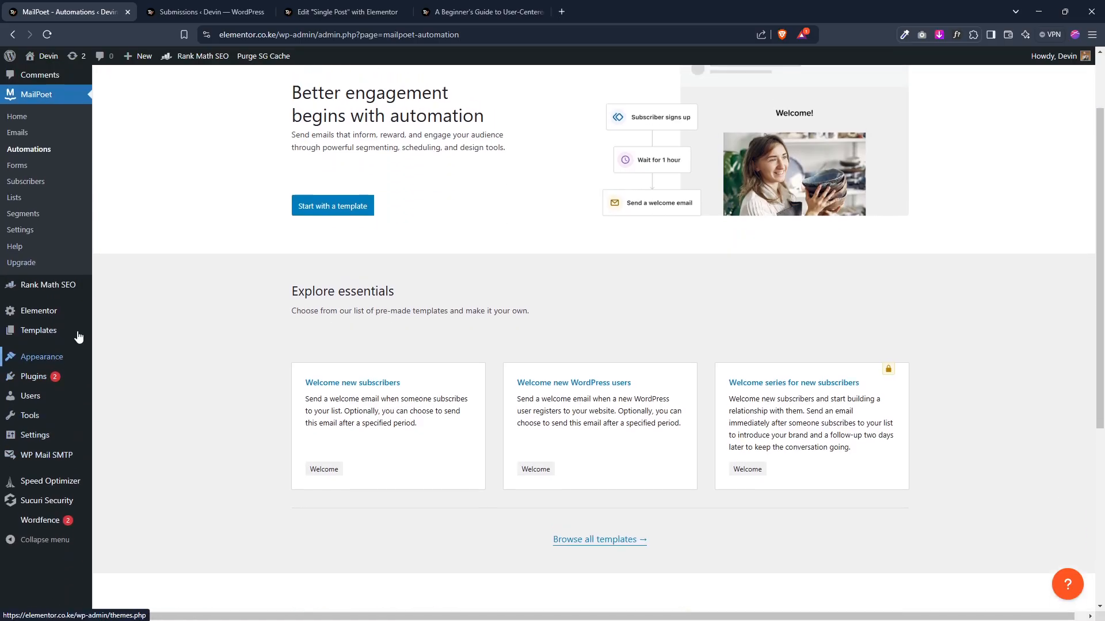
pyautogui.scroll(2, 79, 337)
# Step: Open the Add New Plugin page of the WordPress dashboard
pyautogui.moveTo(34, 468)
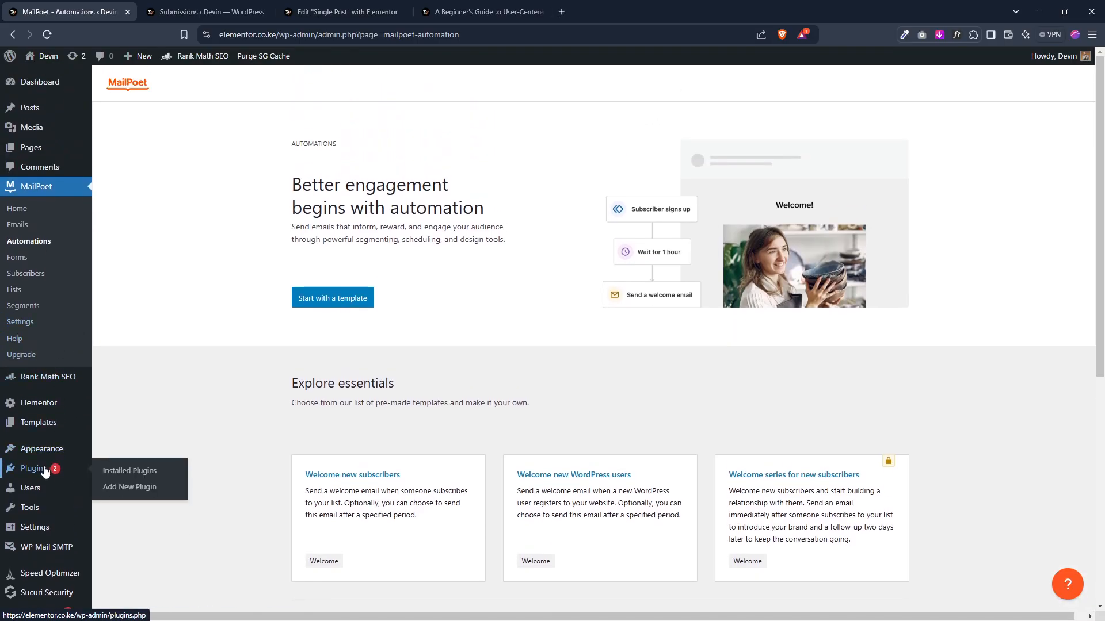
pyautogui.click(127, 489)
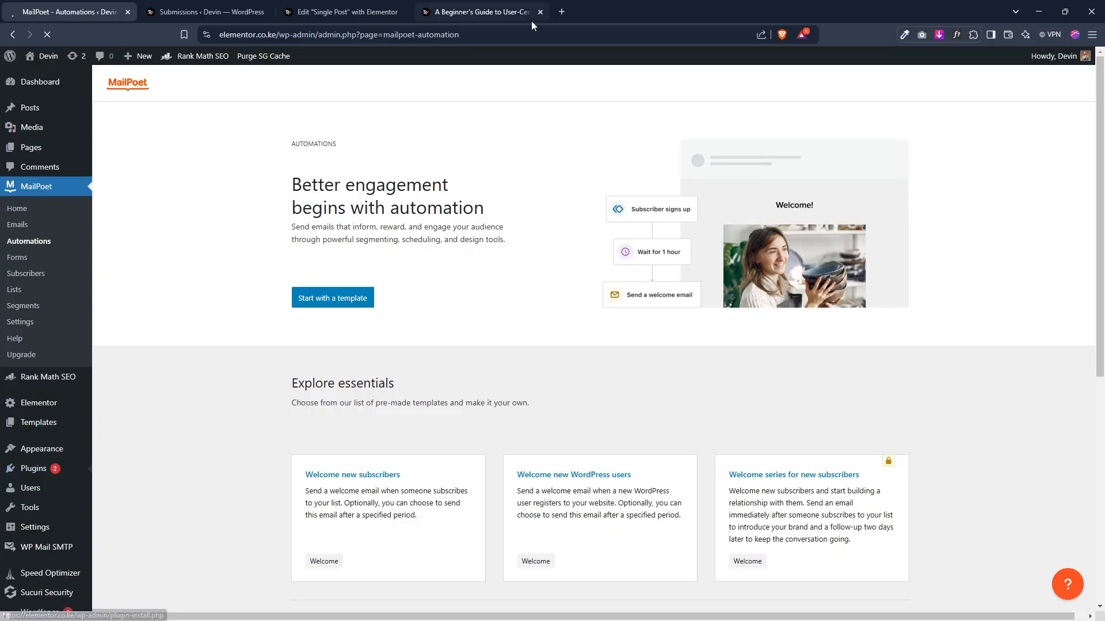
# Step: In a new tab, search Google for fluent crm and open the FluentCRM Pricing page
pyautogui.click(561, 12)
pyautogui.write('fluent crm')
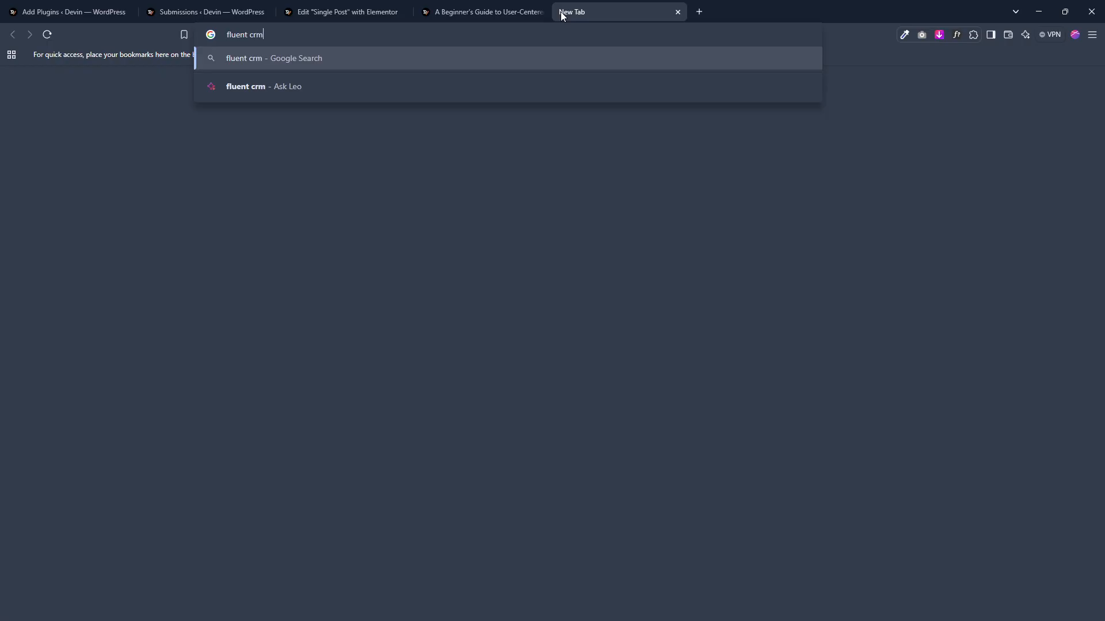
pyautogui.press('Return')
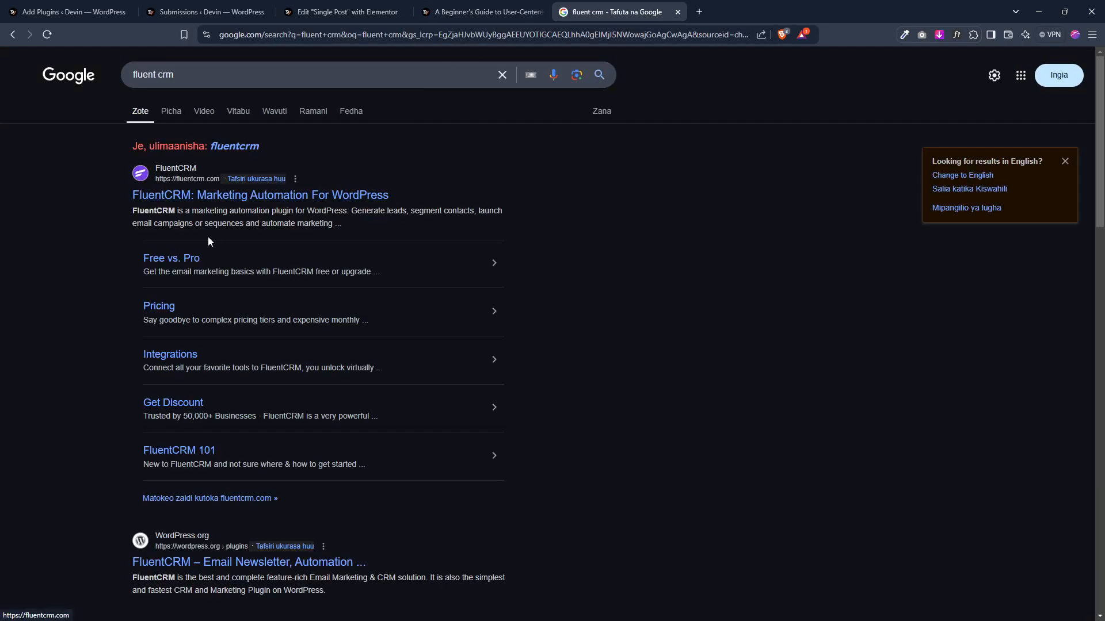
pyautogui.click(164, 316)
# Step: Search the WordPress plugin directory for fluent crm
pyautogui.click(75, 11)
pyautogui.click(890, 151)
pyautogui.write('fluent crm')
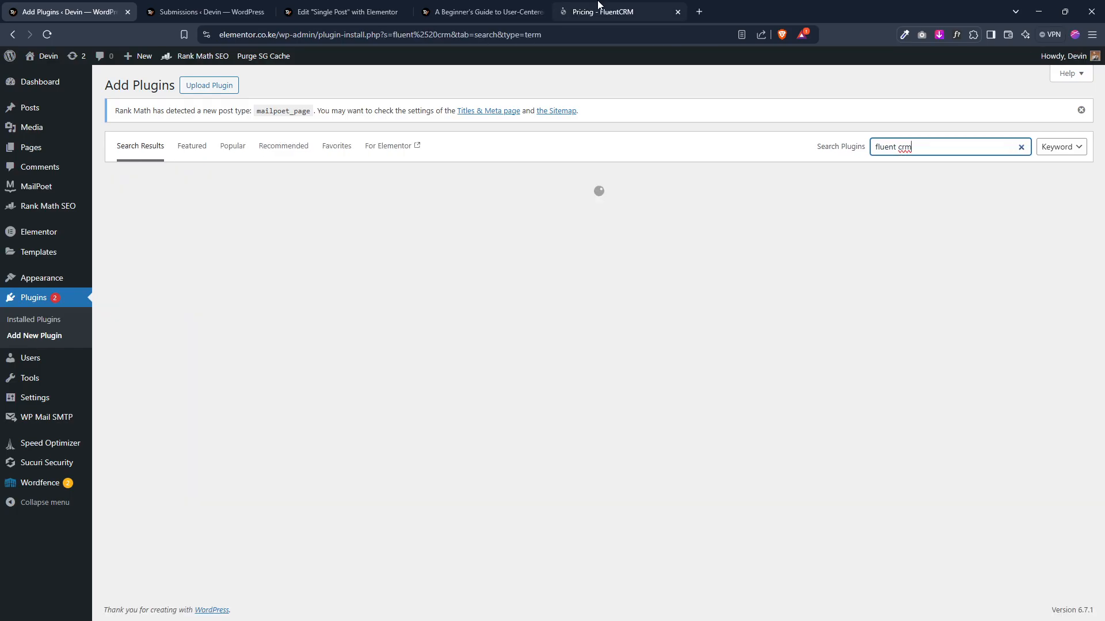
# Step: Review the FluentCRM pricing plans, then return to the plugin search results
pyautogui.click(590, 9)
pyautogui.scroll(-4, 458, 300)
pyautogui.scroll(1, 329, 285)
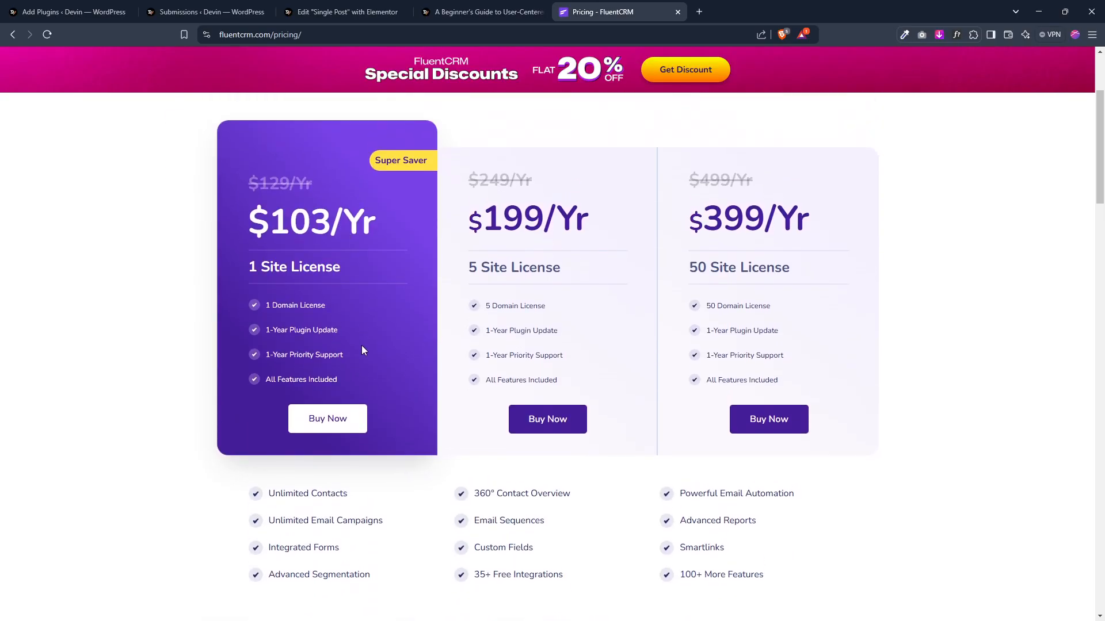
pyautogui.click(86, 8)
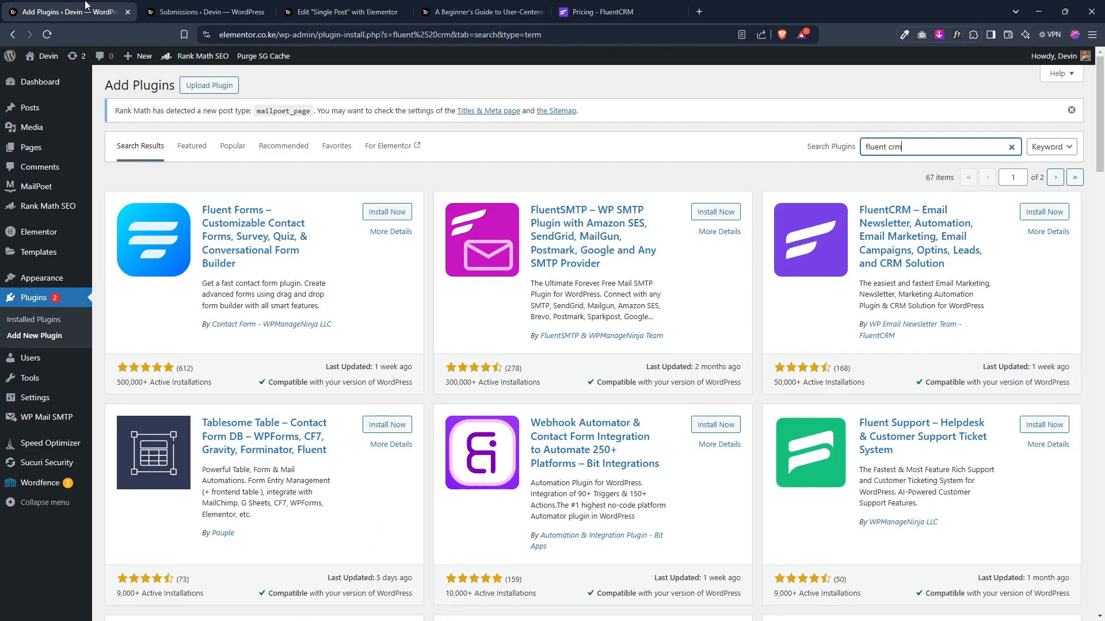